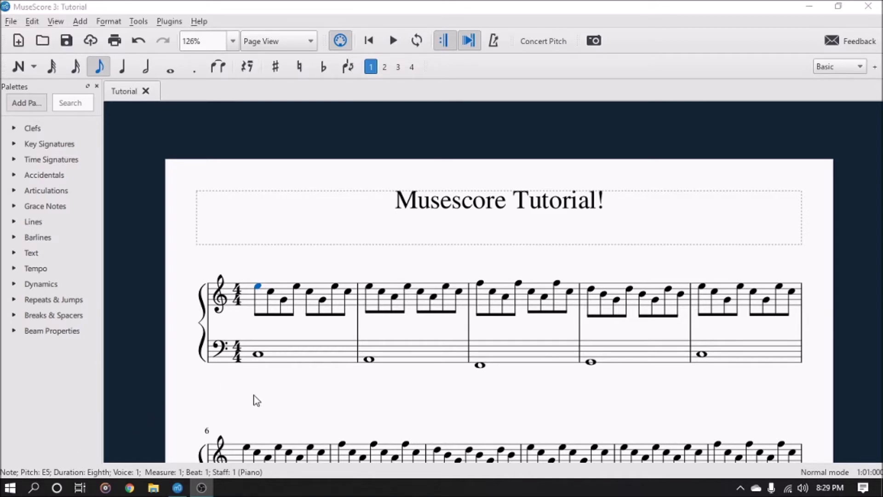
# Step: Expand the Lines palette and scroll down to the Pedal line entries
pyautogui.moveTo(335, 406); pyautogui.dragTo(357, 385)
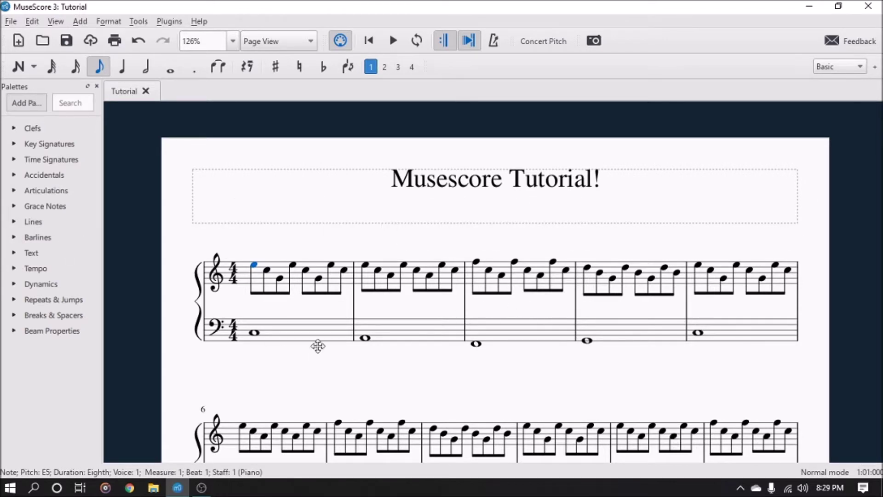
pyautogui.scroll(-6, 317, 346)
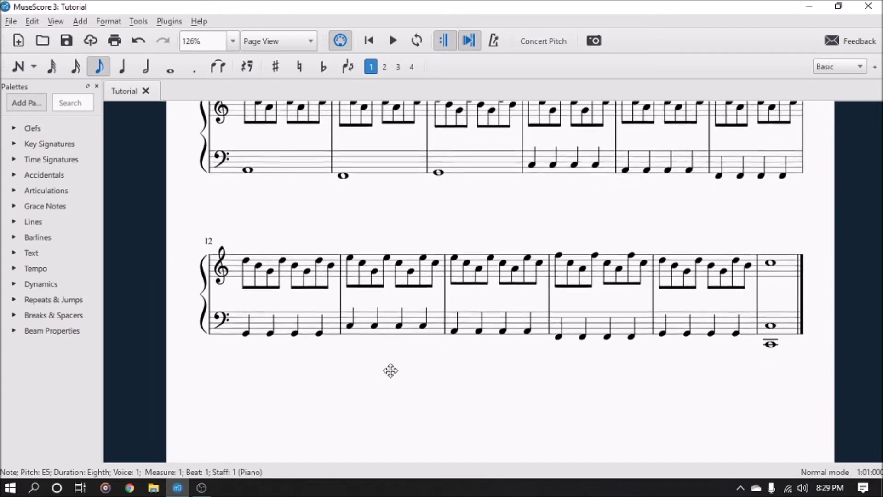
pyautogui.scroll(5, 390, 370)
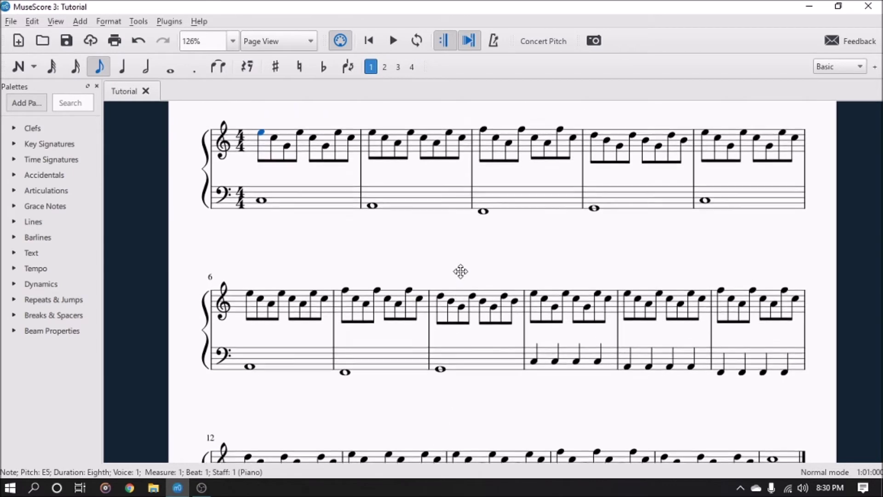
pyautogui.scroll(3, 460, 272)
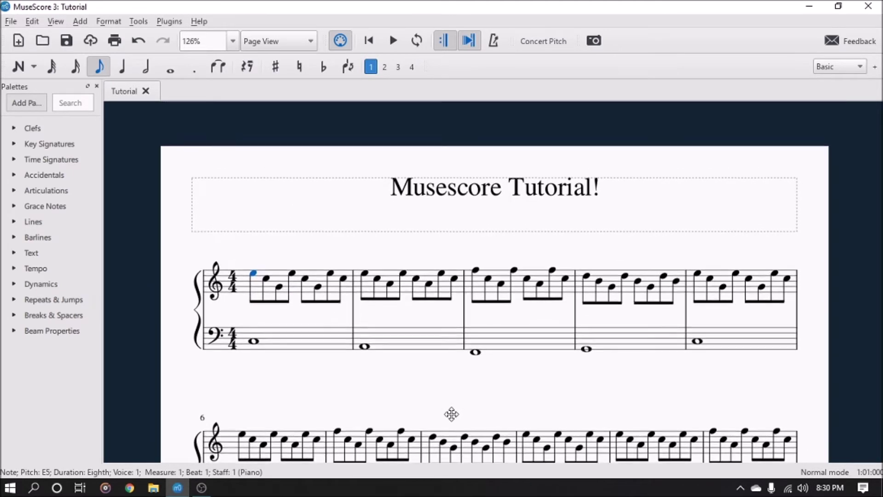
pyautogui.moveTo(452, 414); pyautogui.dragTo(455, 417)
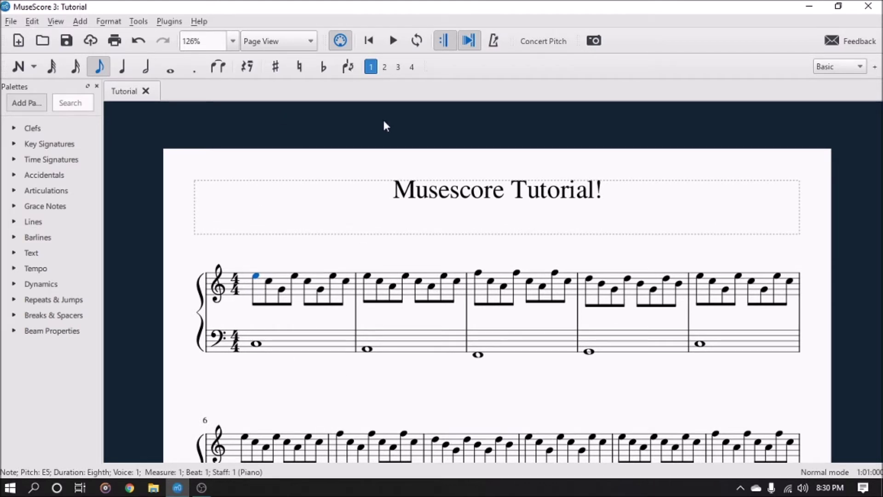
pyautogui.click(18, 222)
pyautogui.scroll(-5, 62, 258)
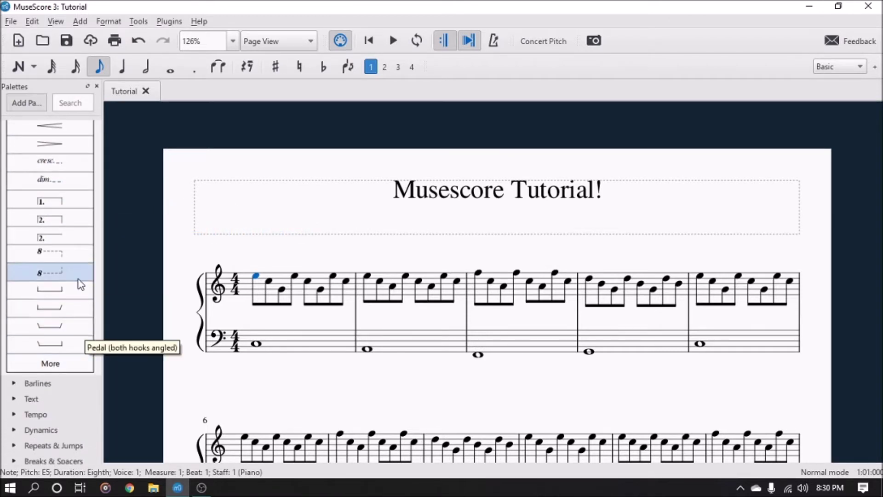
pyautogui.scroll(-1, 70, 316)
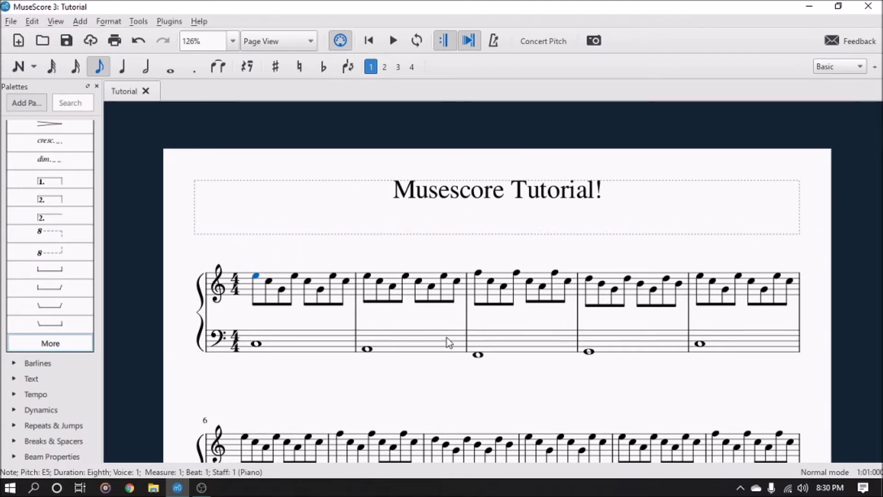
pyautogui.scroll(-2, 446, 337)
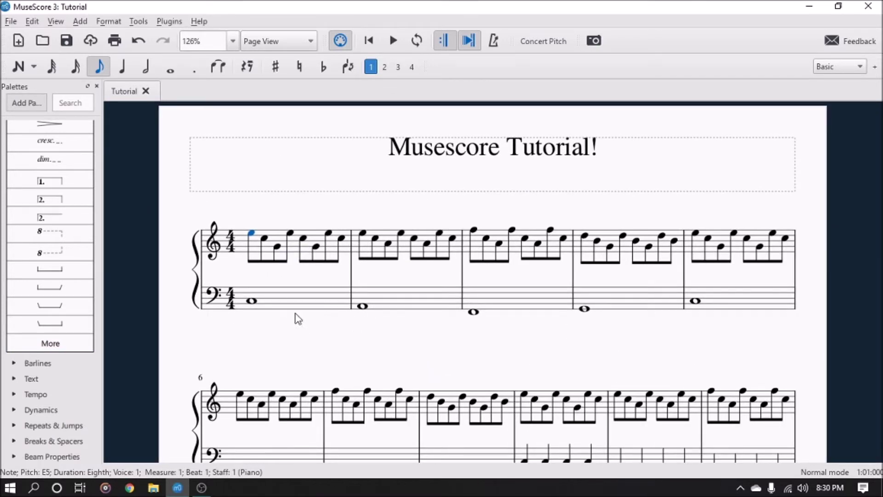
# Step: Select bass measure 1's whole note, then the whole measure, and clear the selection
pyautogui.click(253, 302)
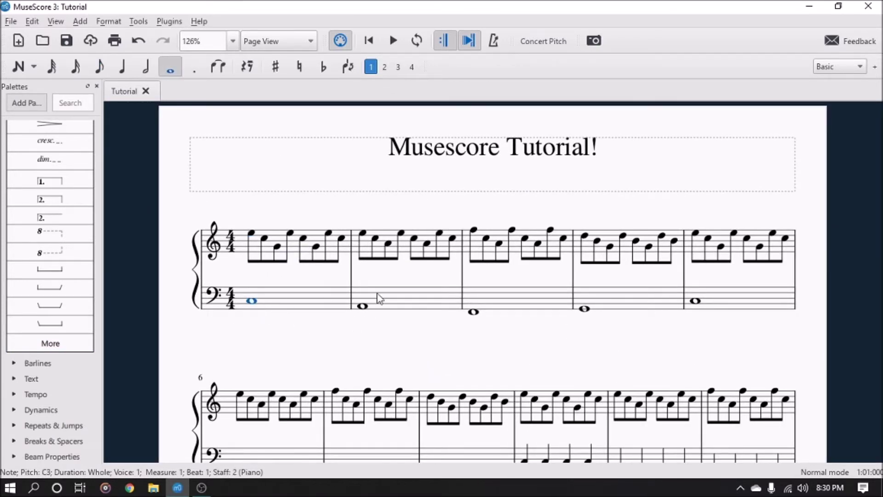
pyautogui.click(301, 306)
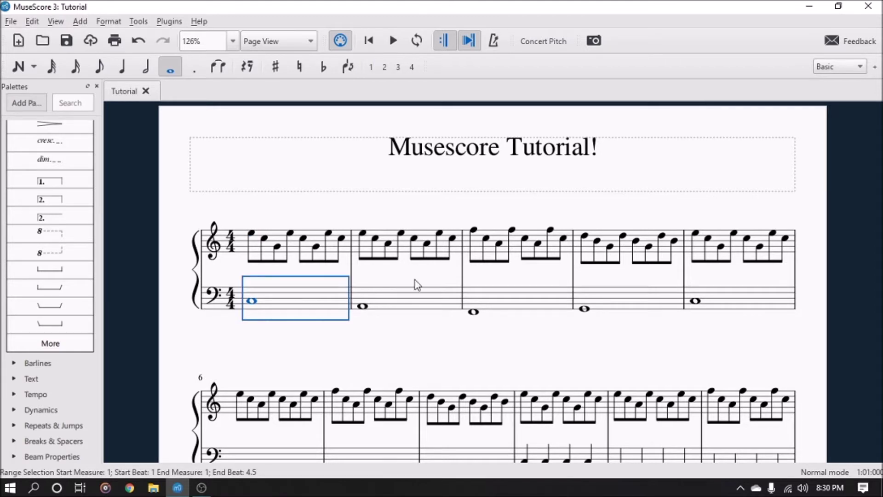
pyautogui.click(397, 352)
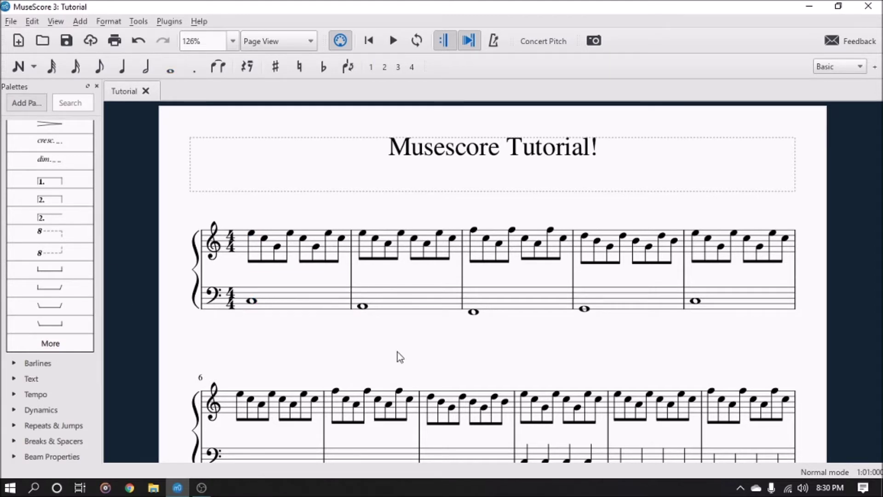
pyautogui.scroll(-1, 313, 327)
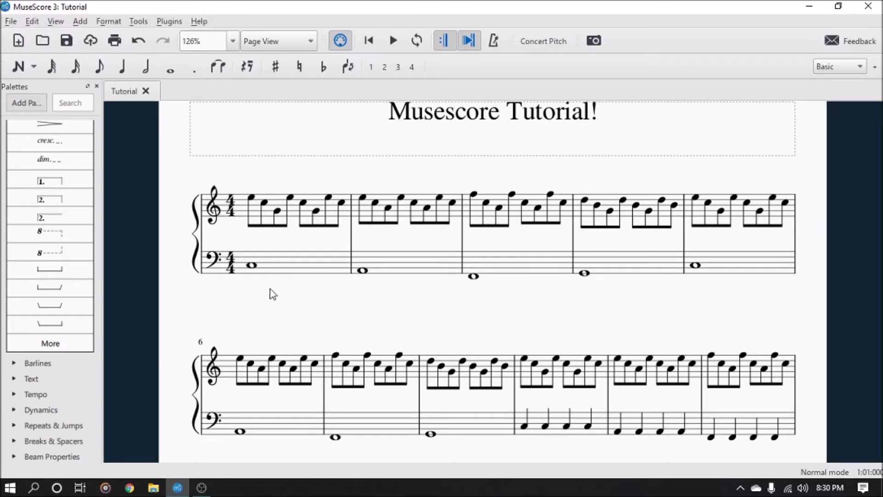
pyautogui.scroll(-4, 485, 332)
pyautogui.scroll(5, 482, 329)
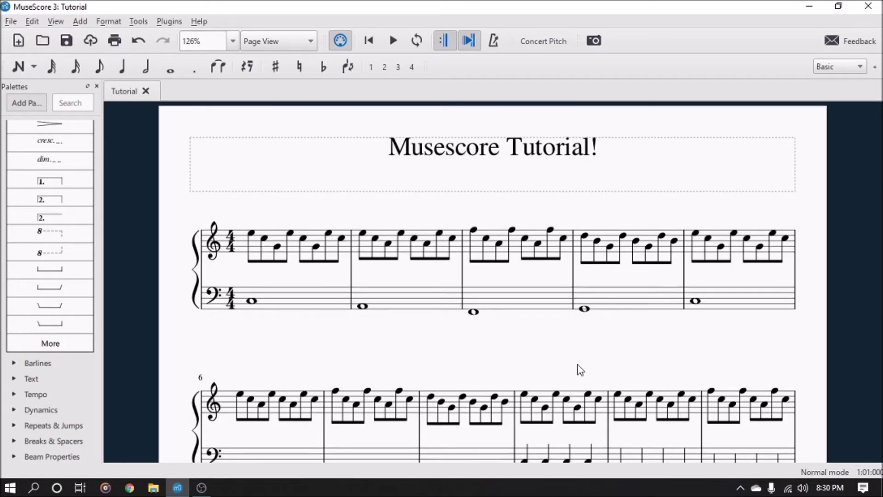
# Step: Attach 'pedal ad lib' staff text to measure 1's first note, then select that text
pyautogui.click(252, 233)
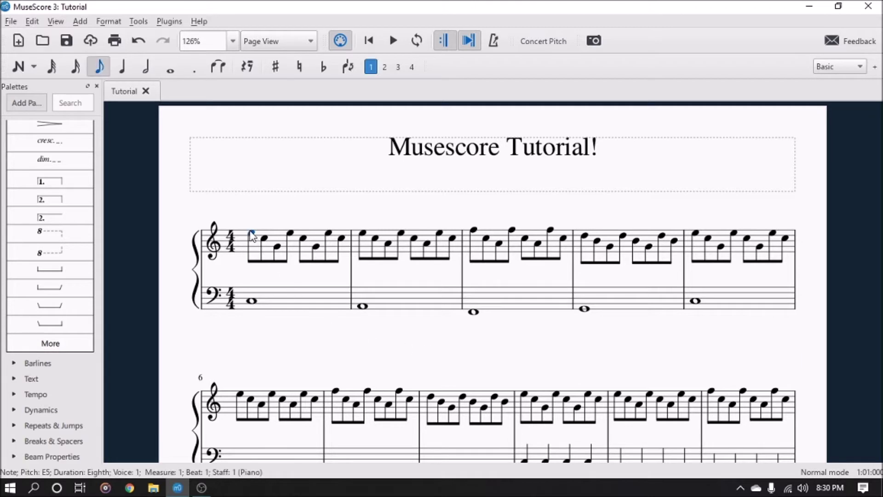
pyautogui.hotkey('ctrl', 't')
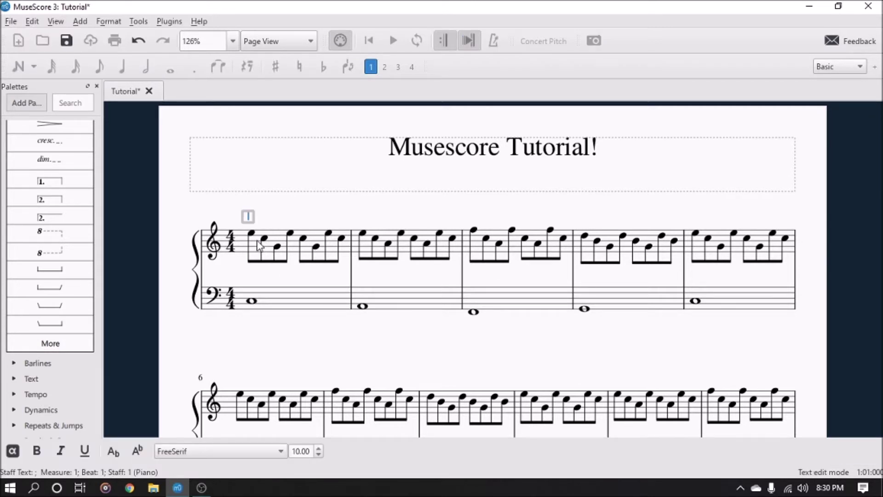
pyautogui.write('pedal ad lib')
pyautogui.click(346, 215)
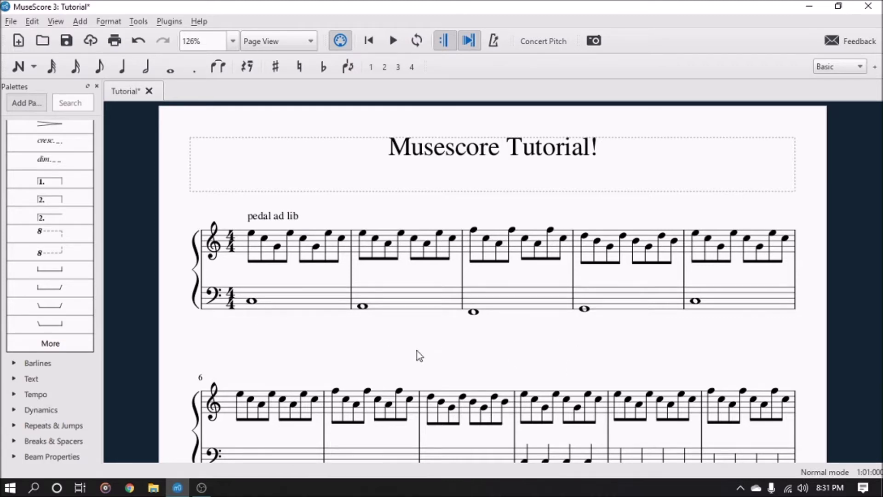
pyautogui.scroll(-5, 419, 347)
pyautogui.scroll(6, 442, 289)
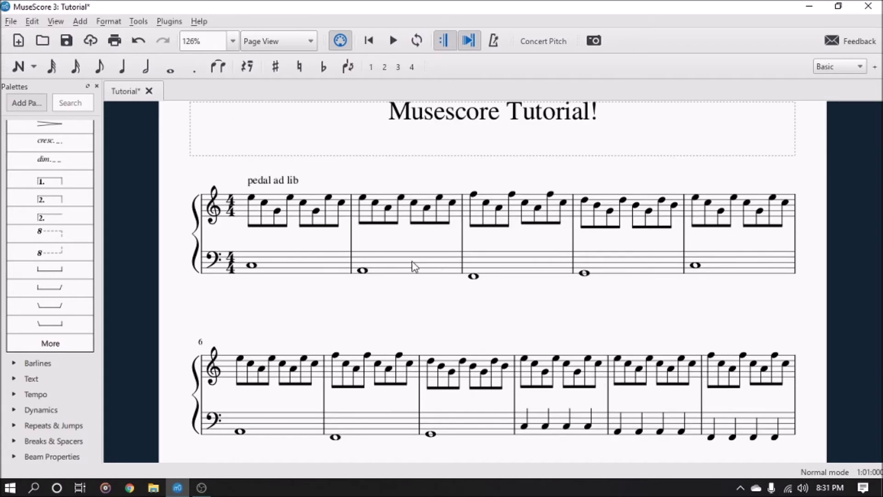
pyautogui.click(290, 253)
# Step: Delete the staff text and add an invisible pedal line under bass measure 1
pyautogui.press('Delete')
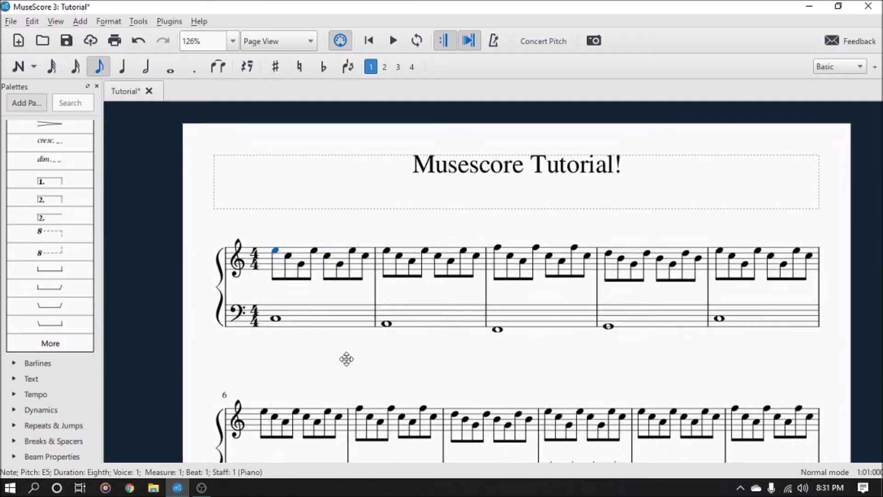
pyautogui.click(293, 310)
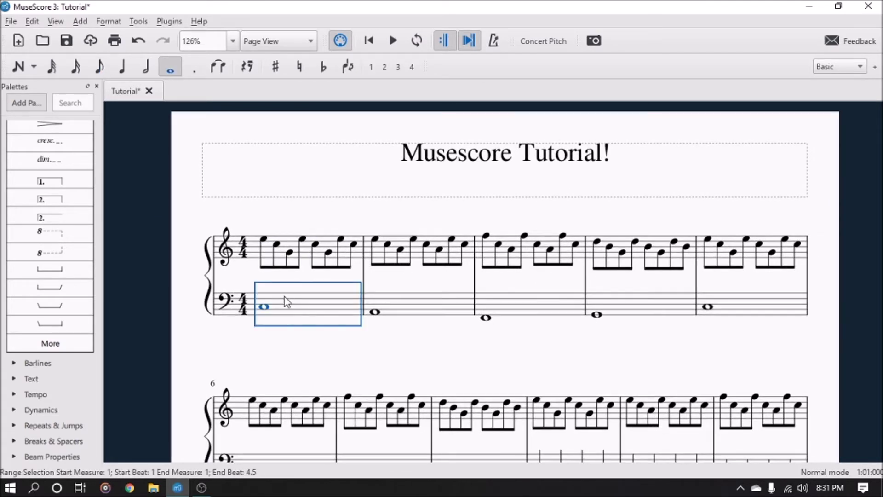
pyautogui.click(75, 288)
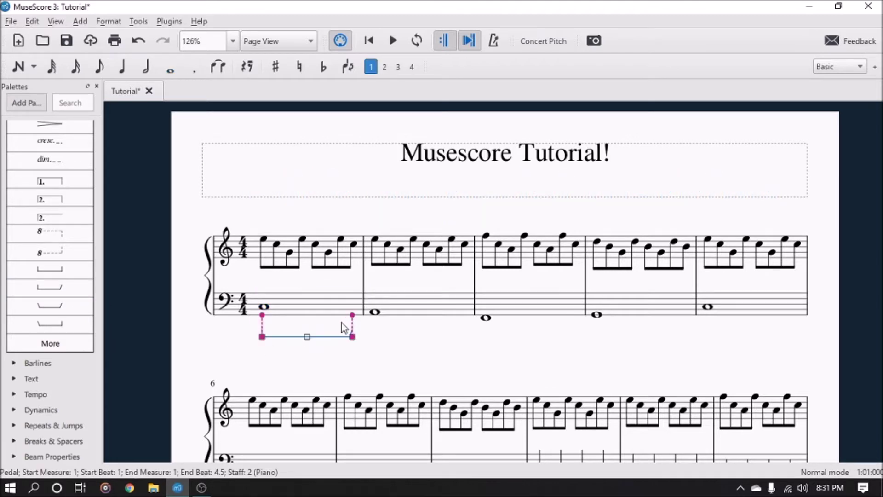
pyautogui.press('v')
pyautogui.click(395, 351)
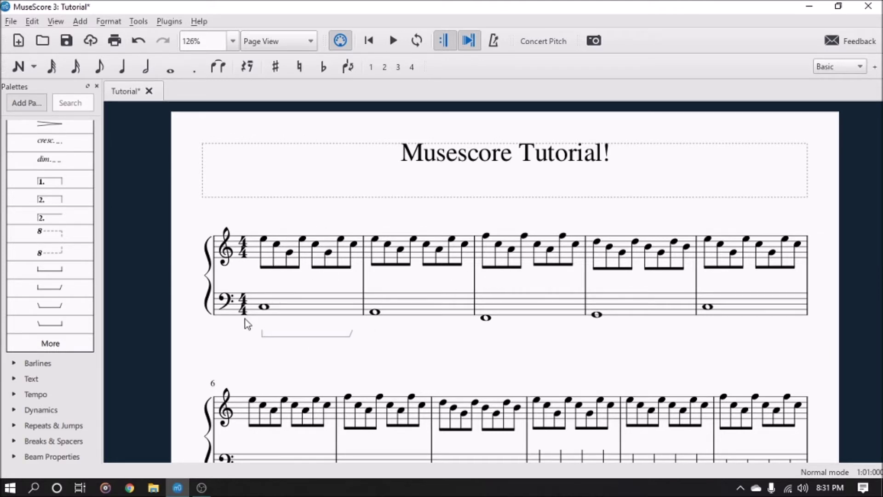
# Step: Replace the measure 1 pedal line with a Pedal (angled end hook) line
pyautogui.click(308, 337)
pyautogui.press('Delete')
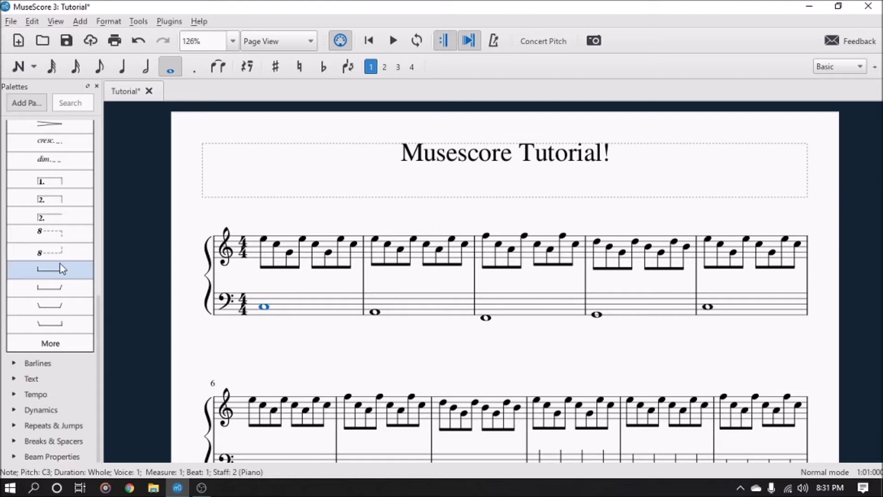
pyautogui.click(81, 290)
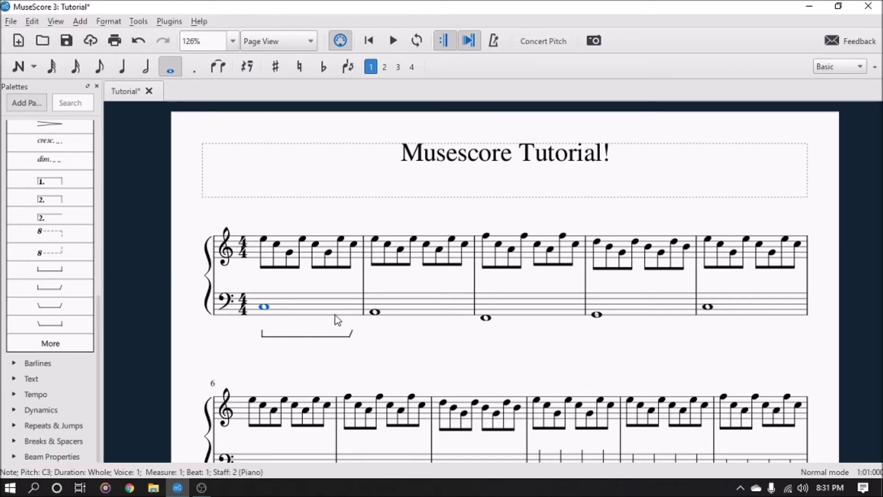
pyautogui.click(385, 315)
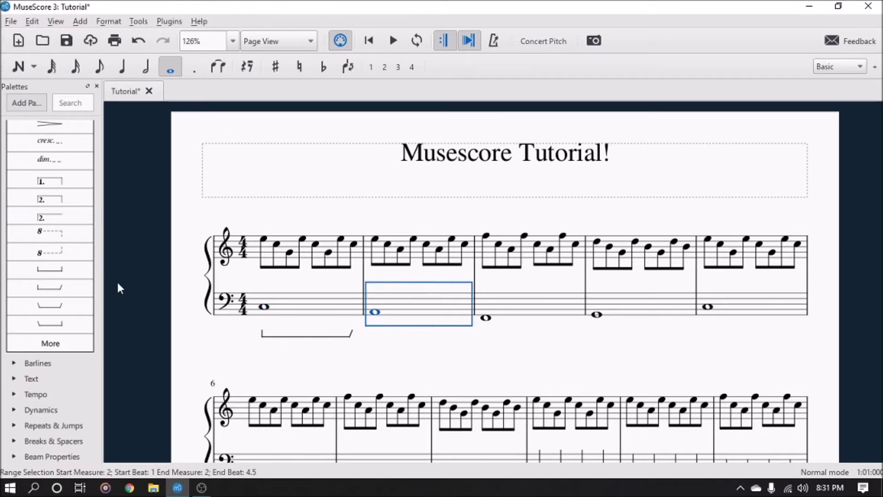
# Step: Add a both-hooks-angled pedal line under bass measure 2 and drag the first line's end toward it
pyautogui.click(88, 311)
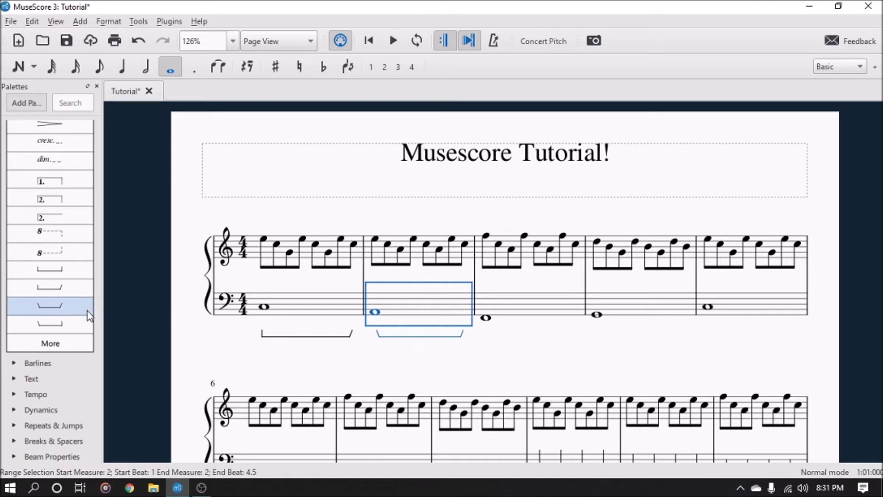
pyautogui.click(349, 357)
pyautogui.click(352, 336)
pyautogui.moveTo(352, 336); pyautogui.dragTo(370, 336)
pyautogui.click(355, 340)
pyautogui.click(378, 336)
pyautogui.click(395, 368)
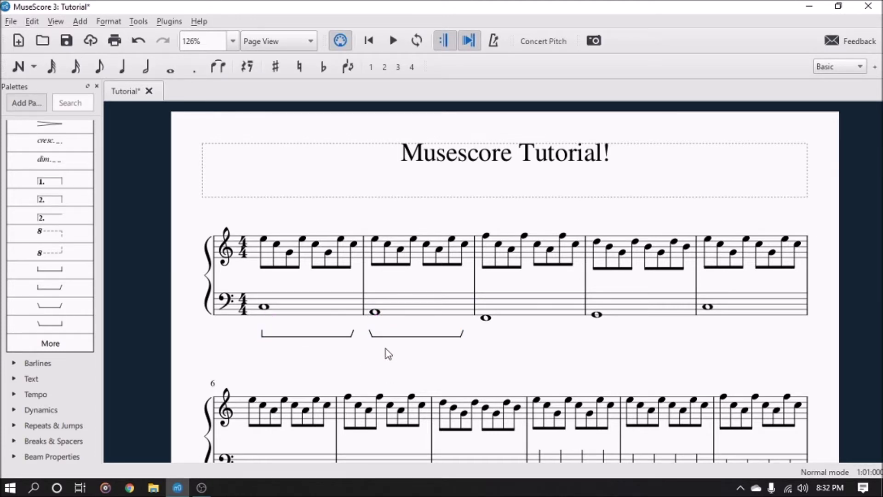
# Step: Nudge the first pedal line with arrow keys until it meets the second line
pyautogui.click(350, 336)
pyautogui.press('Right')
pyautogui.press('Right')
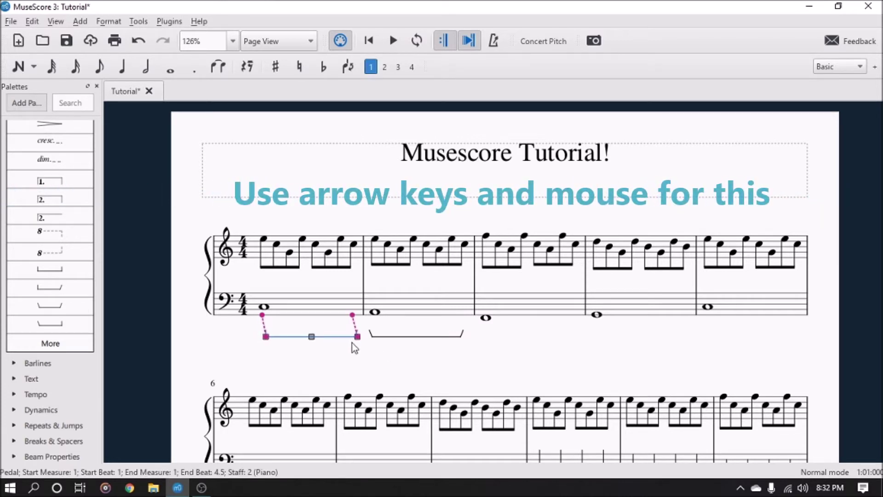
pyautogui.press('Right')
pyautogui.press('Right')
pyautogui.press('Right')
pyautogui.press('Right')
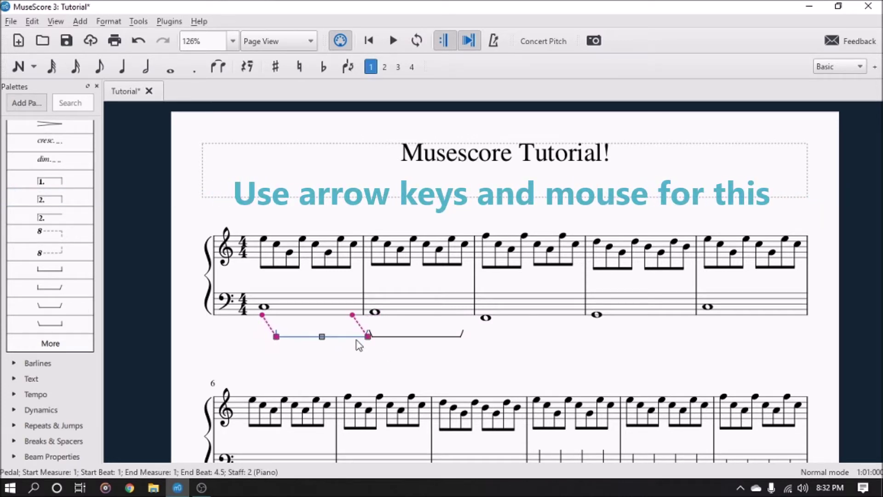
pyautogui.press('Right')
pyautogui.press('Left')
pyautogui.press('Left')
pyautogui.click(323, 385)
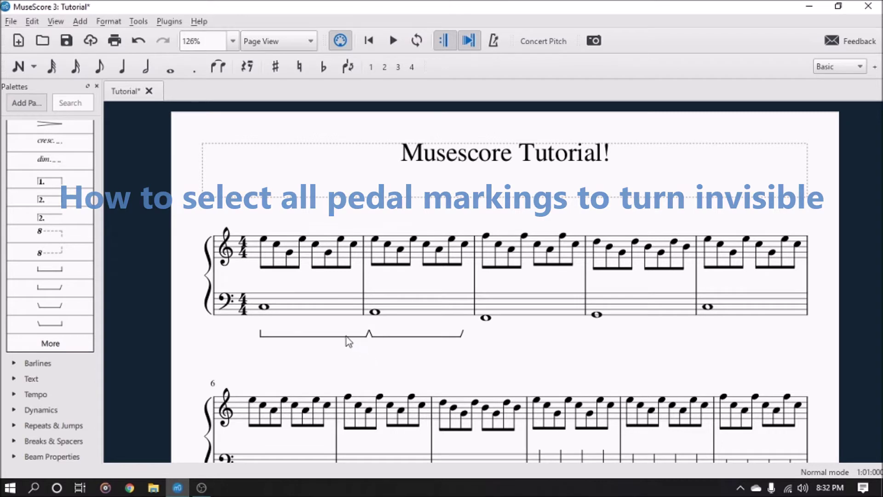
pyautogui.click(347, 338)
# Step: Make all similar pedal lines invisible, then delete the pedal line under measure 2
pyautogui.rightClick(347, 340)
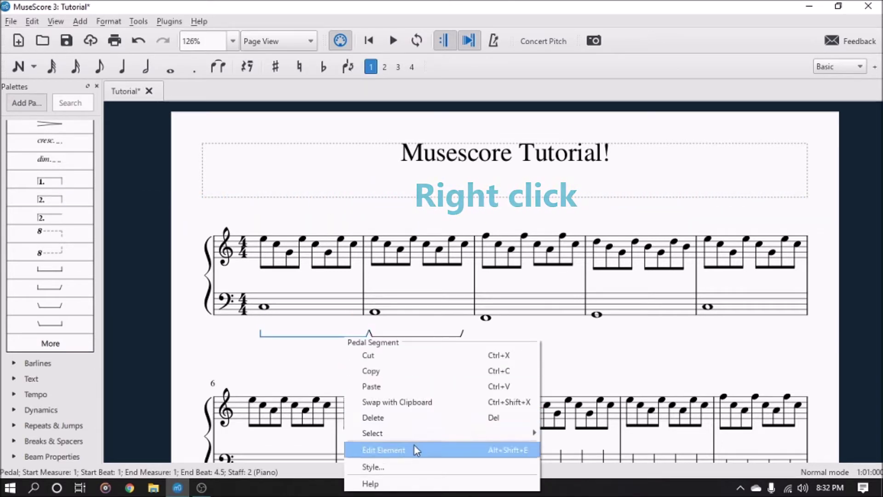
pyautogui.moveTo(417, 437)
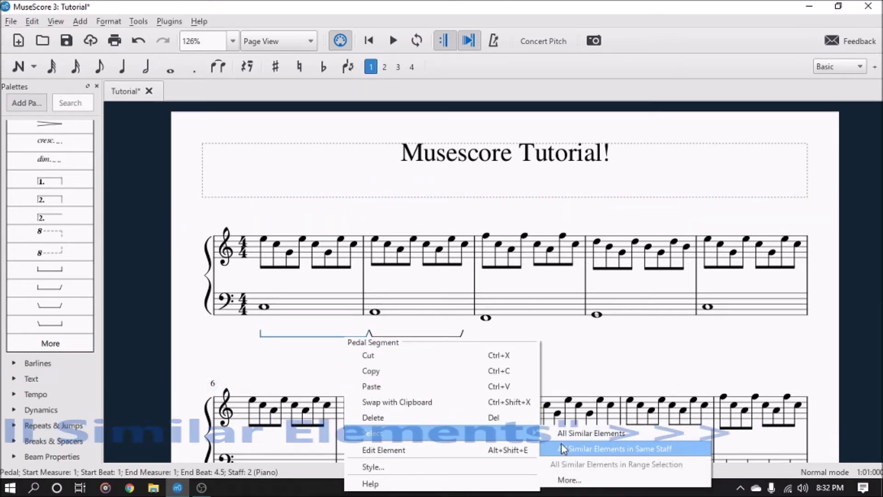
pyautogui.click(569, 433)
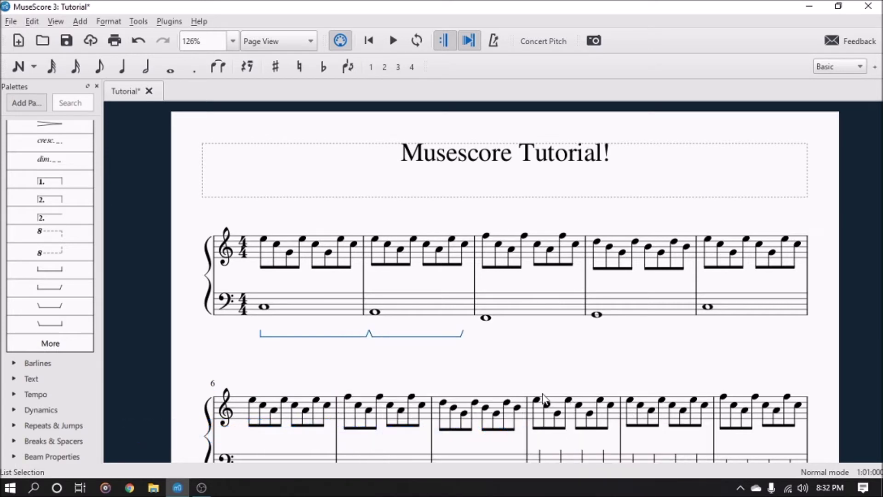
pyautogui.press('v')
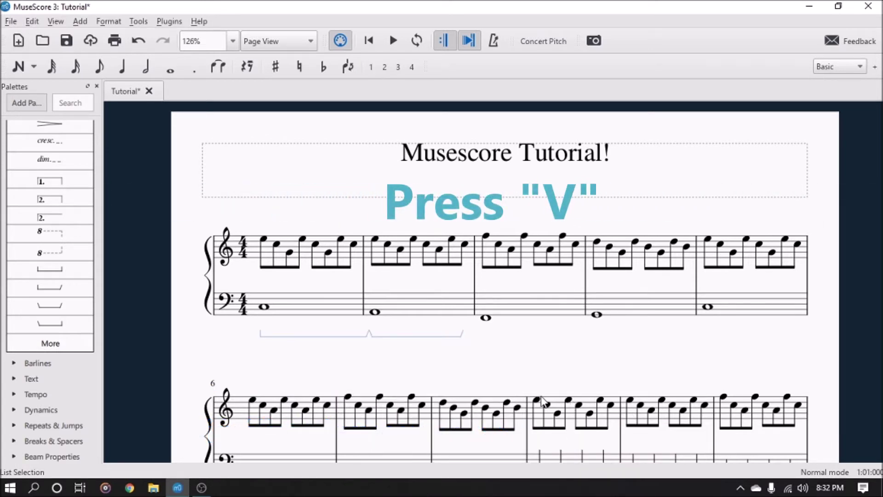
pyautogui.press('Escape')
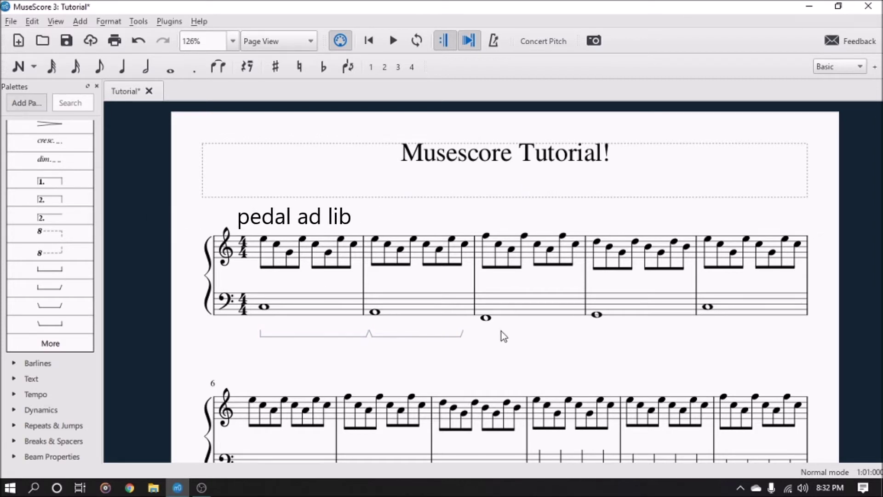
pyautogui.click(415, 337)
pyautogui.press('Delete')
# Step: Delete the pedal line under bass measure 1 and zoom in on the score
pyautogui.click(344, 335)
pyautogui.press('Delete')
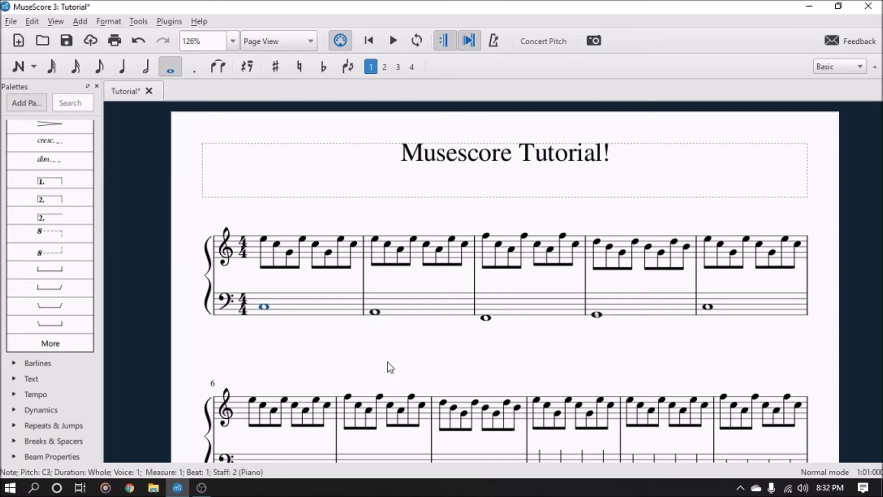
pyautogui.hscroll(-2, 446, 363)
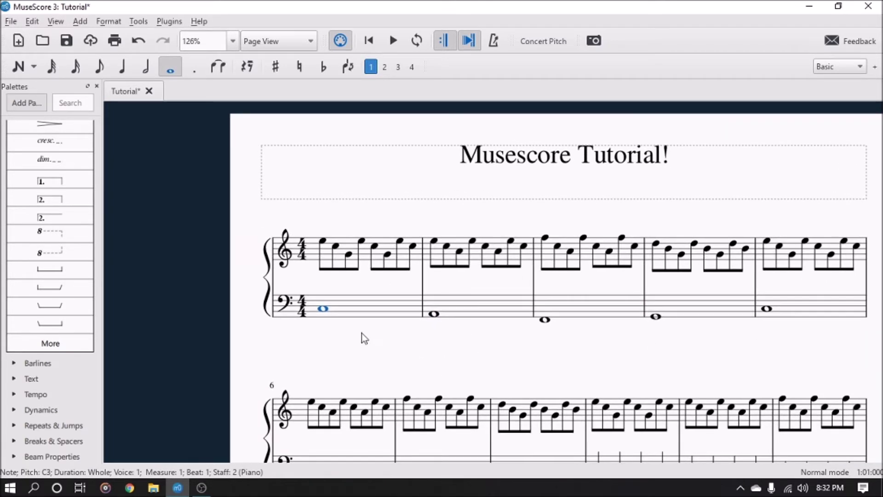
pyautogui.hscroll(1, 644, 327)
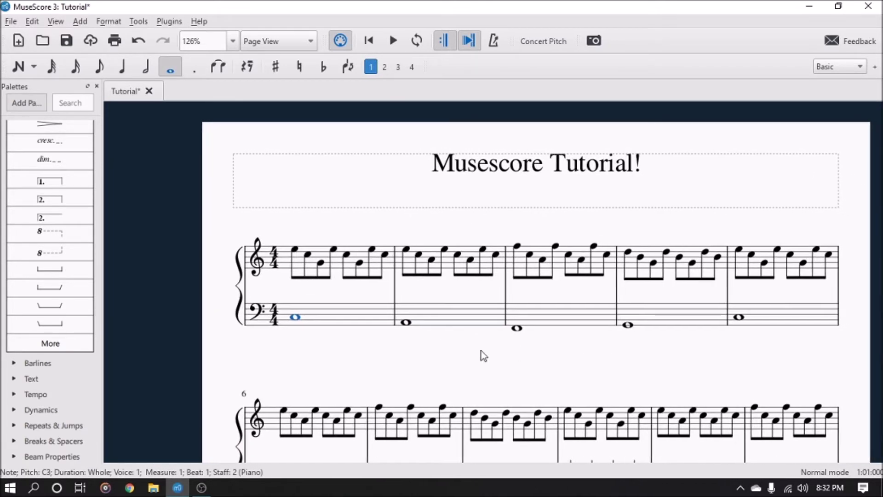
pyautogui.scroll(1, 401, 345)
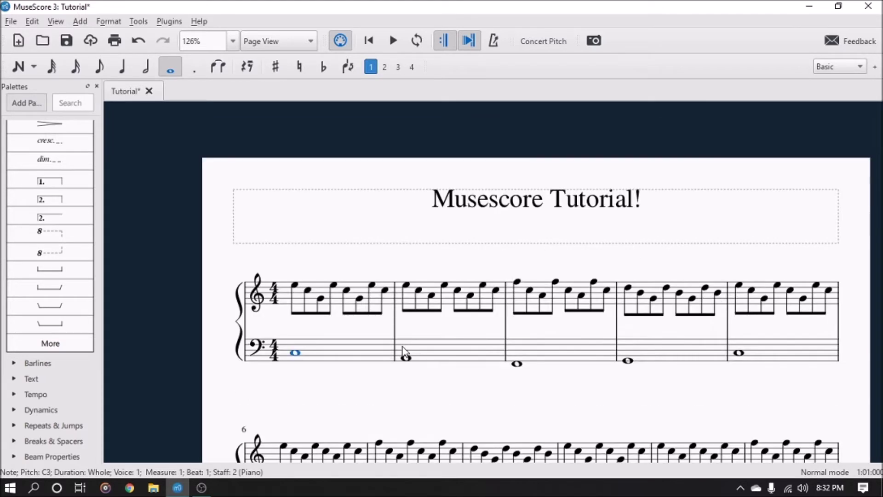
pyautogui.scroll(-1, 403, 346)
pyautogui.keyDown('ctrl'); pyautogui.scroll(2, 403, 346); pyautogui.keyUp('ctrl')
pyautogui.scroll(-1, 403, 346)
pyautogui.keyDown('ctrl'); pyautogui.scroll(1, 401, 354); pyautogui.keyUp('ctrl')
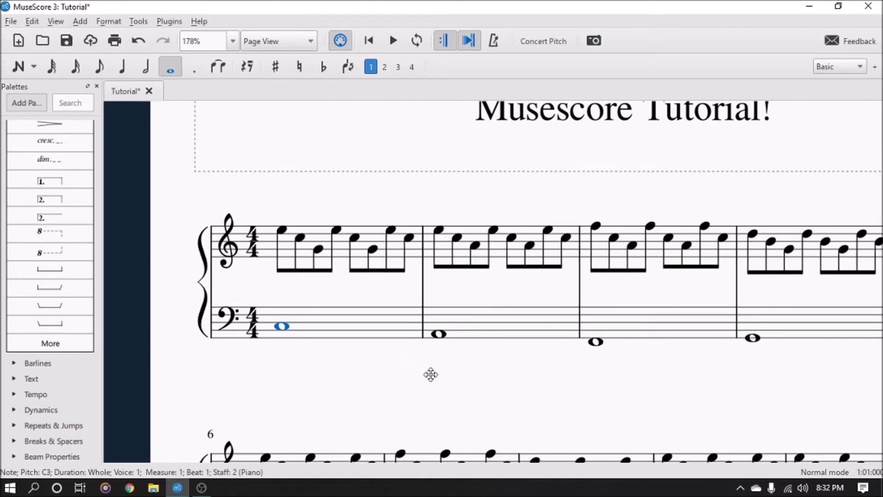
# Step: Switch to Continuous View, pan to the opening measures and start playback
pyautogui.click(314, 39)
pyautogui.click(295, 54)
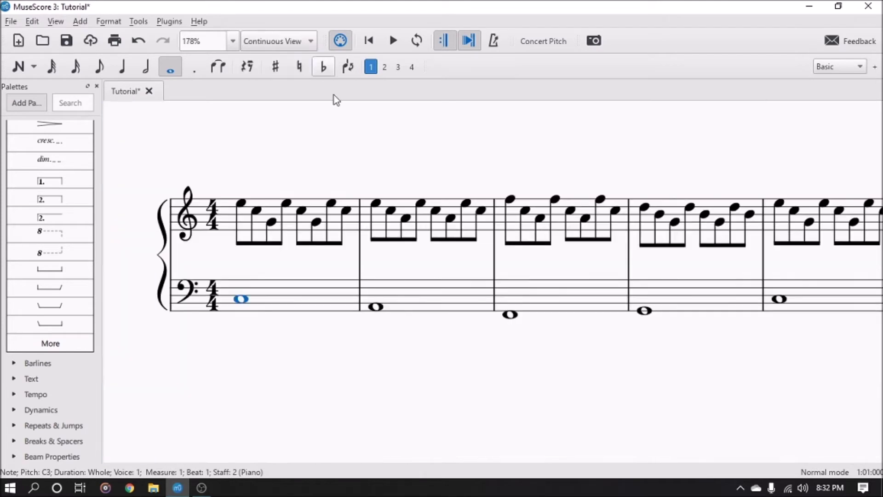
pyautogui.keyDown('ctrl'); pyautogui.scroll(1, 378, 281); pyautogui.keyUp('ctrl')
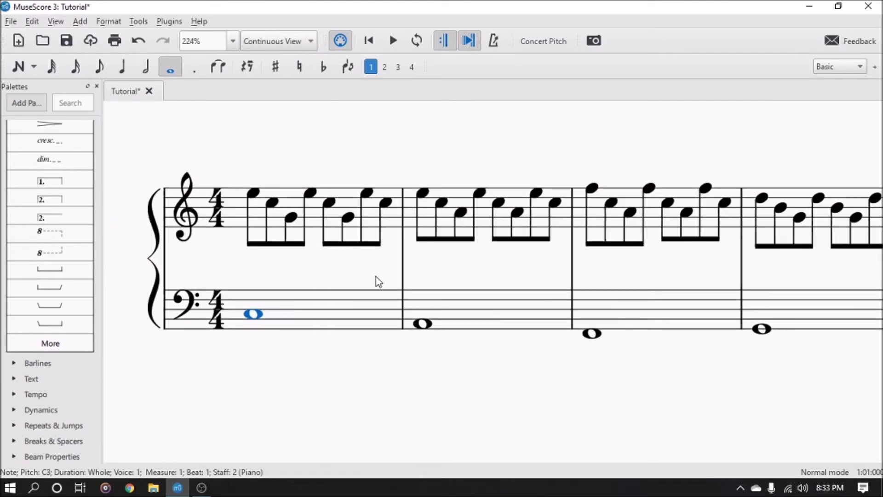
pyautogui.moveTo(421, 252); pyautogui.dragTo(506, 295)
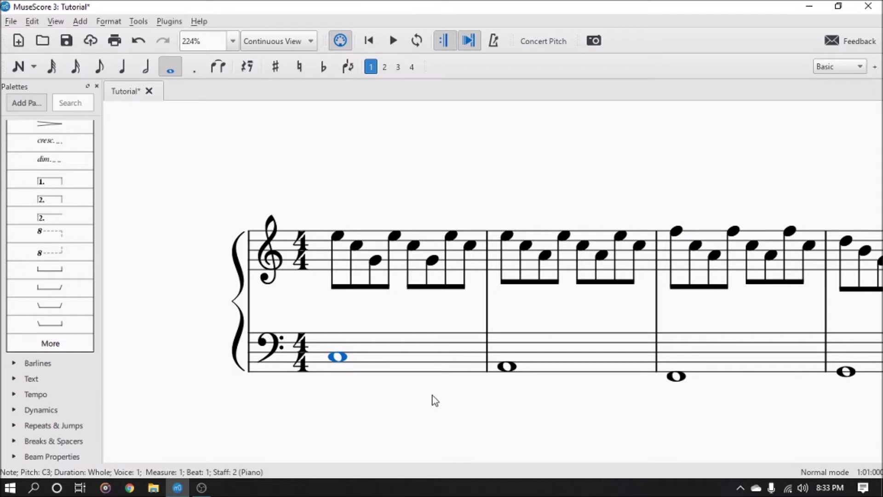
pyautogui.moveTo(432, 400); pyautogui.dragTo(401, 397)
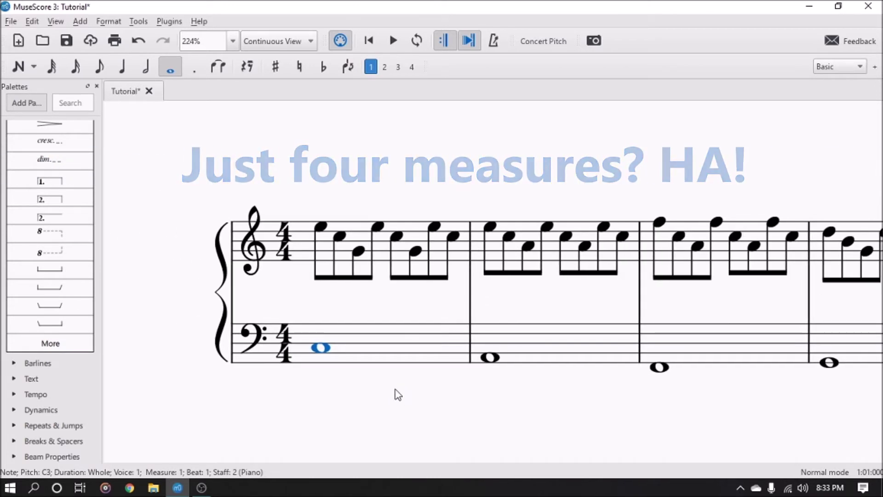
pyautogui.press('space')
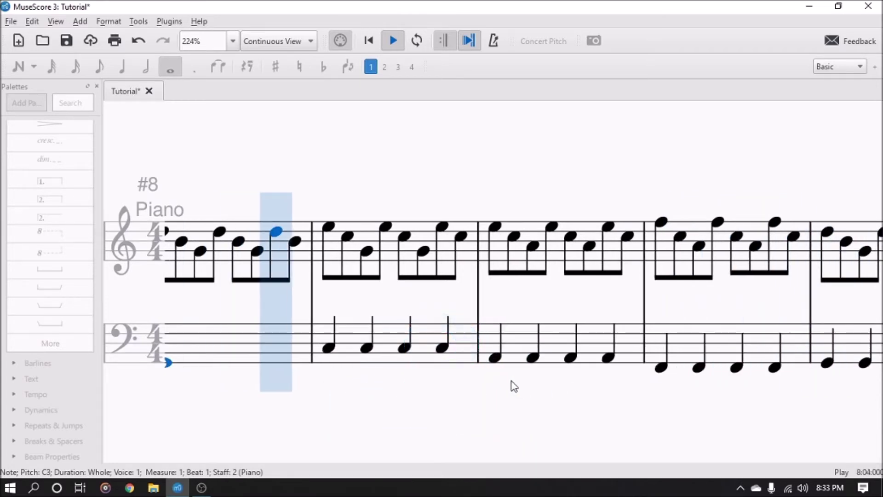
pyautogui.press('space')
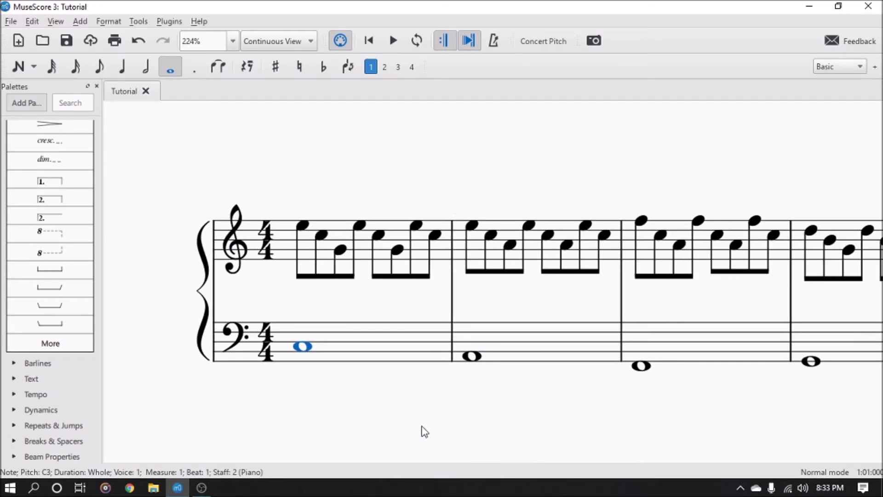
# Step: Drag a pedal line from the Lines palette onto bass measure 1, save, and play
pyautogui.moveTo(424, 432); pyautogui.dragTo(428, 416)
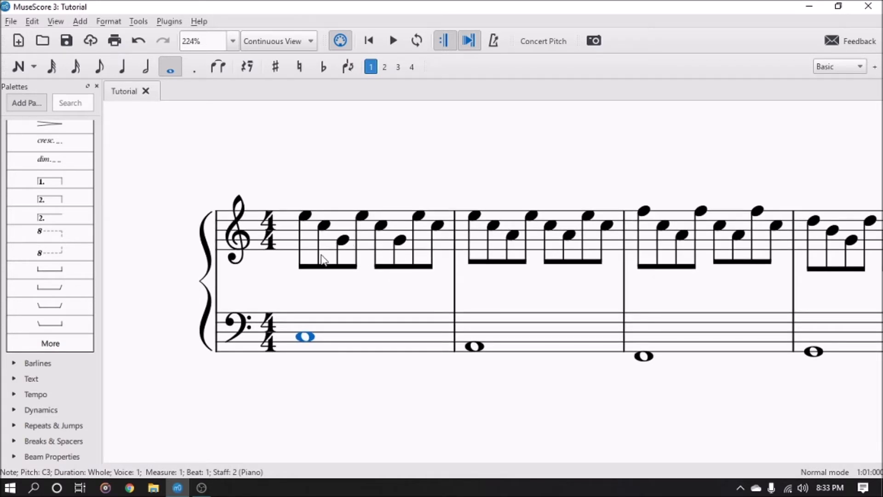
pyautogui.click(306, 215)
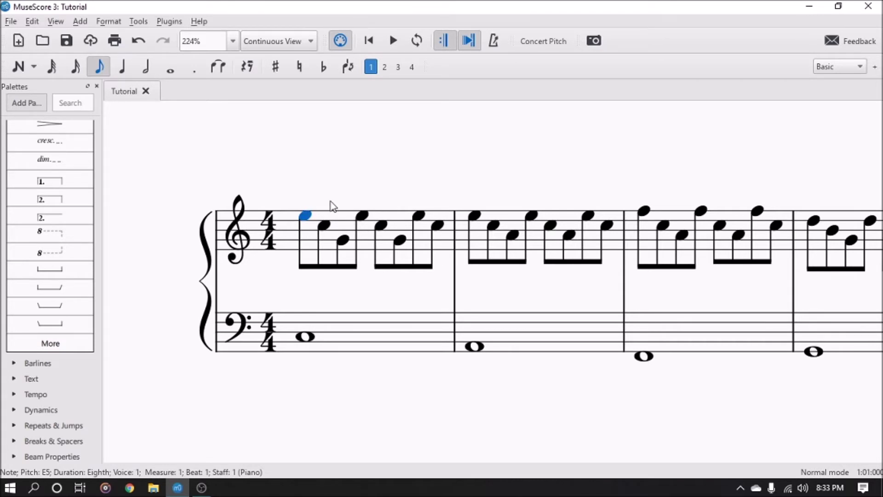
pyautogui.click(332, 336)
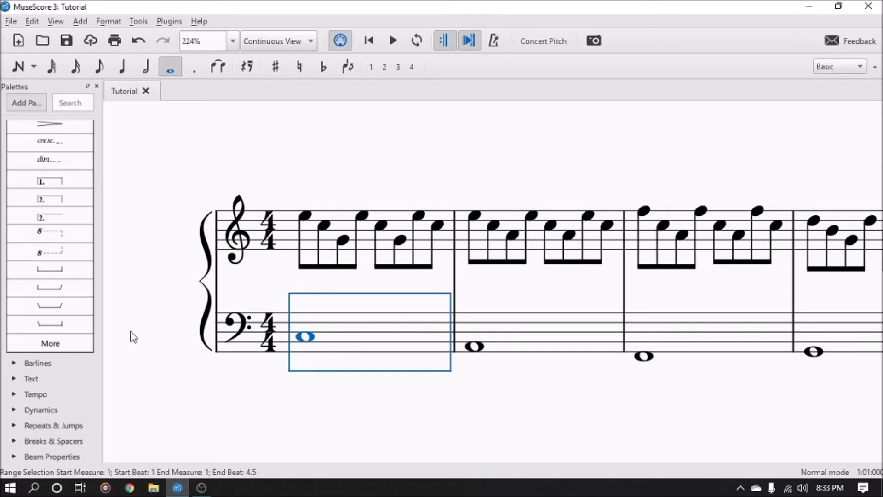
pyautogui.moveTo(73, 304); pyautogui.dragTo(310, 399)
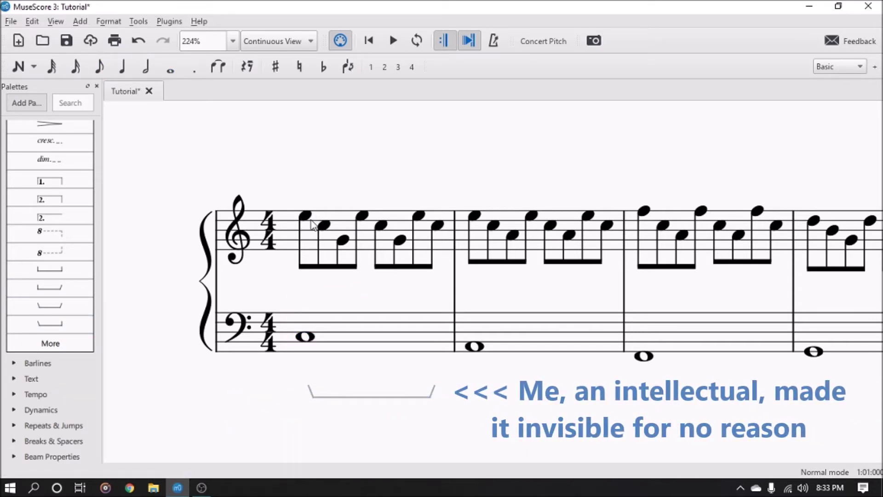
pyautogui.click(67, 41)
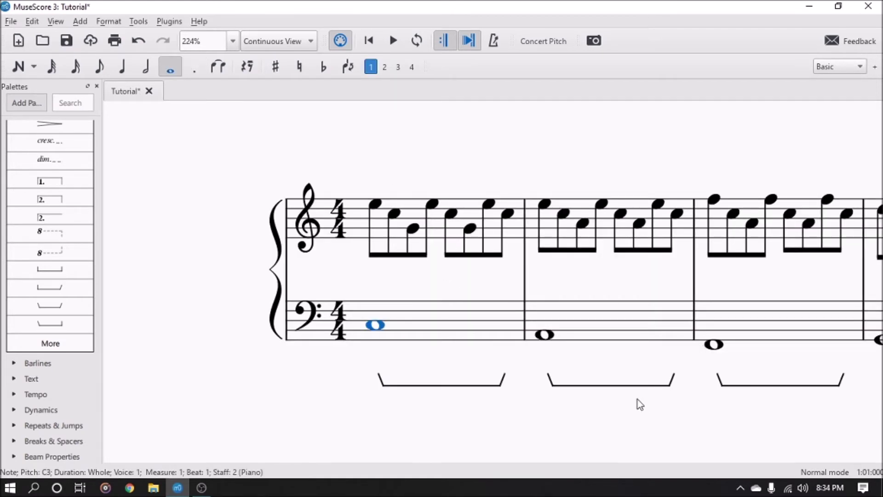
pyautogui.press('space')
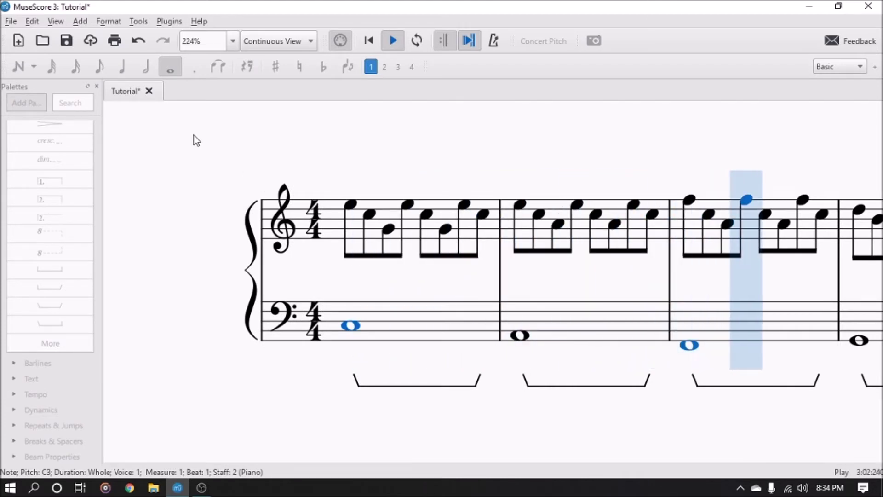
# Step: Save the score with Ctrl+S during playback, then stop playback
pyautogui.hotkey('ctrl', 's')
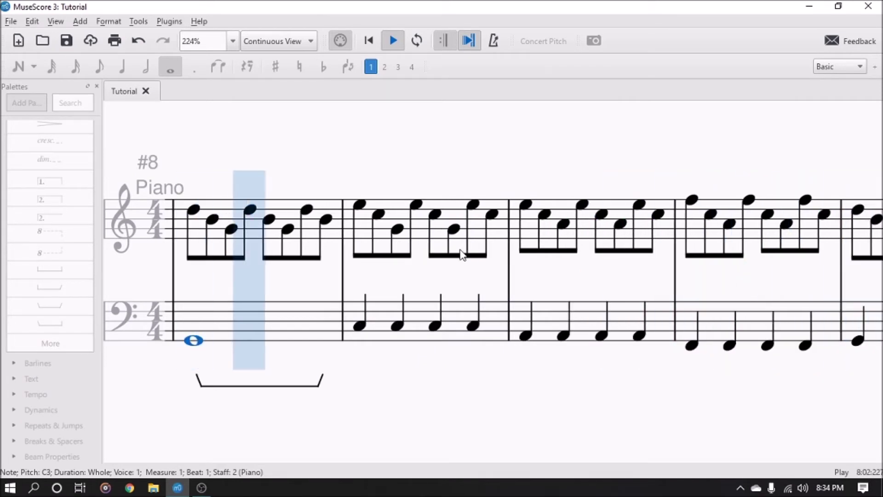
pyautogui.press('space')
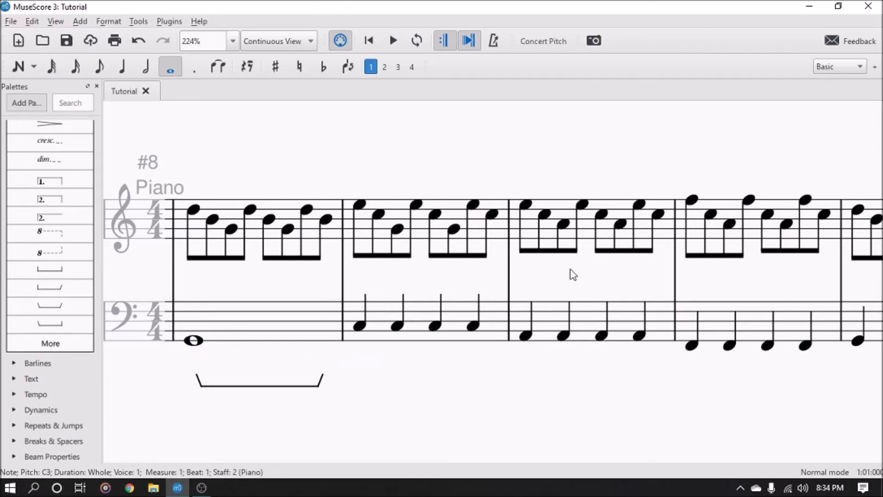
pyautogui.scroll(8, 517, 394)
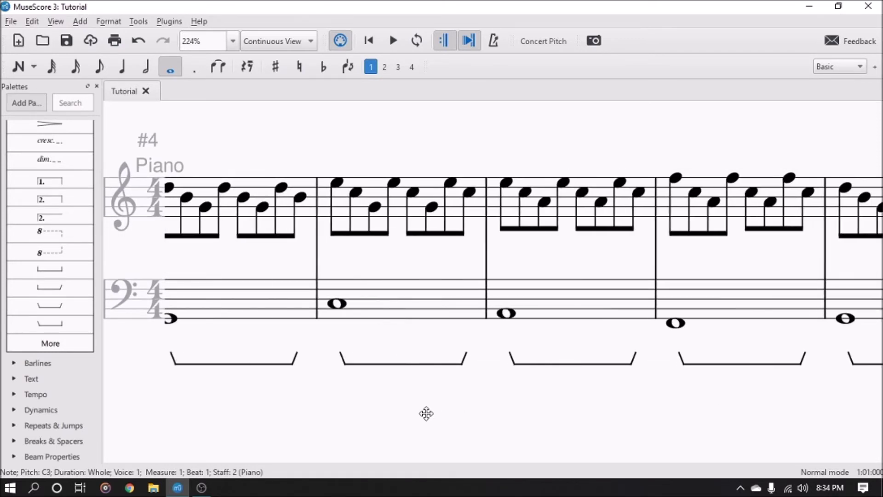
pyautogui.scroll(4, 522, 428)
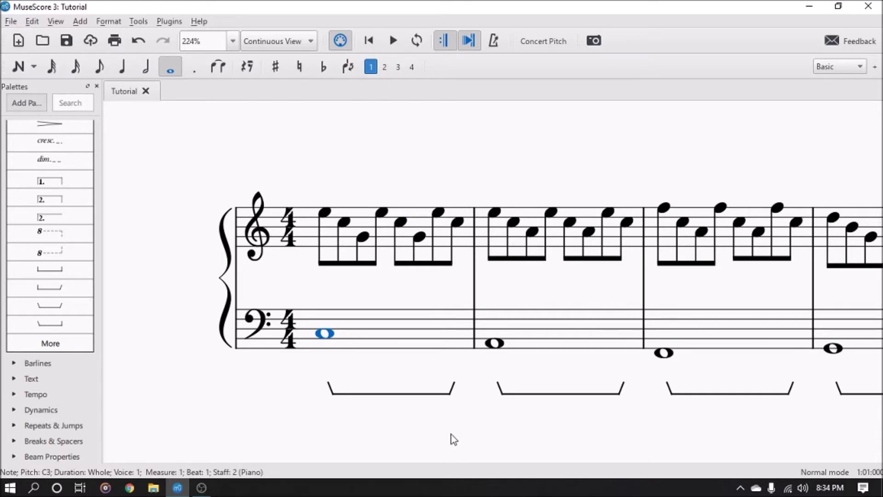
pyautogui.hscroll(5, 491, 431)
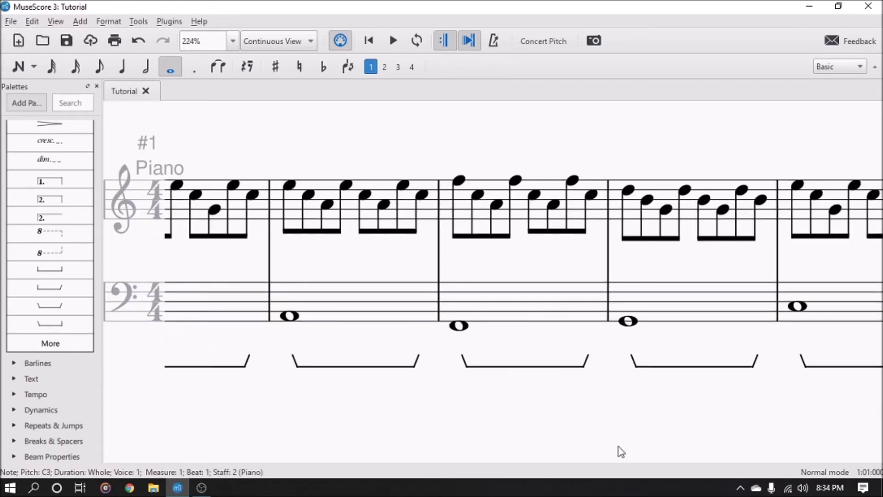
pyautogui.hscroll(10, 621, 451)
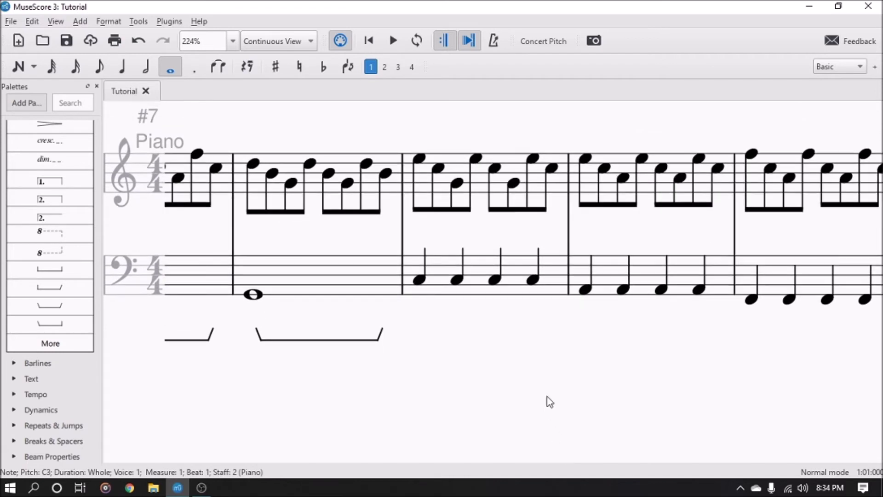
pyautogui.scroll(1, 425, 207)
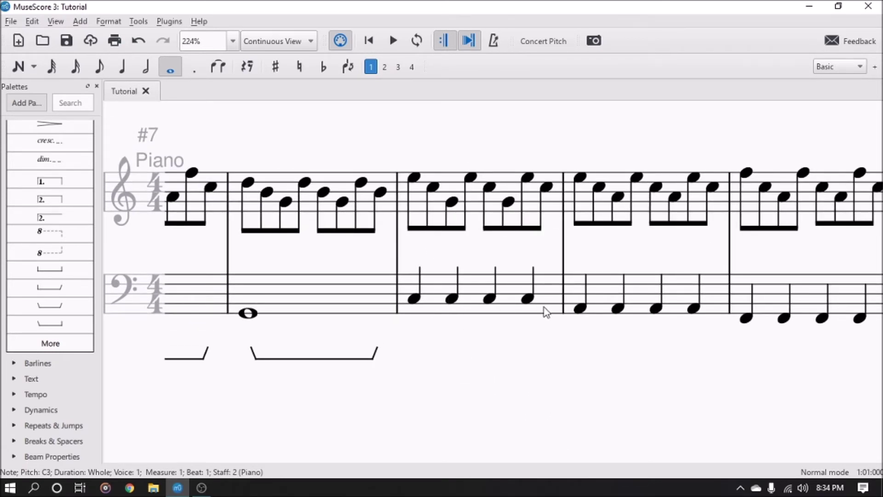
# Step: Add pedal lines under bass measures 9 through 12, stepping along the bass notes
pyautogui.click(417, 299)
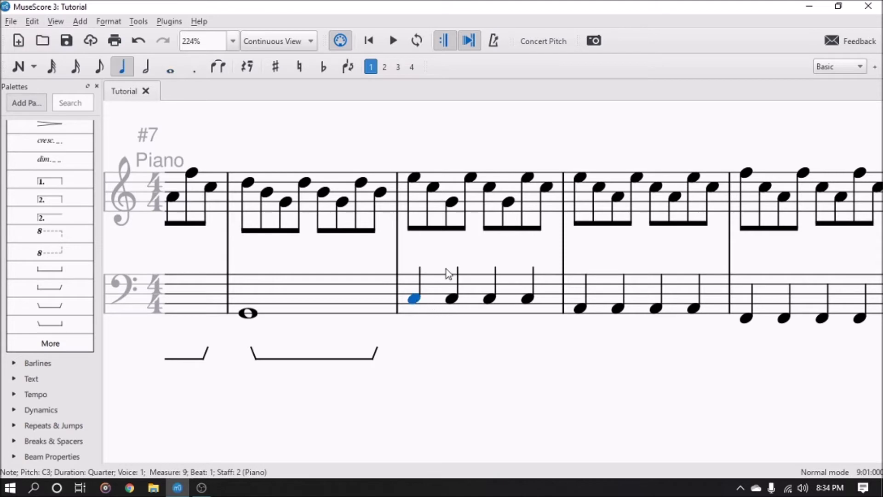
pyautogui.click(78, 304)
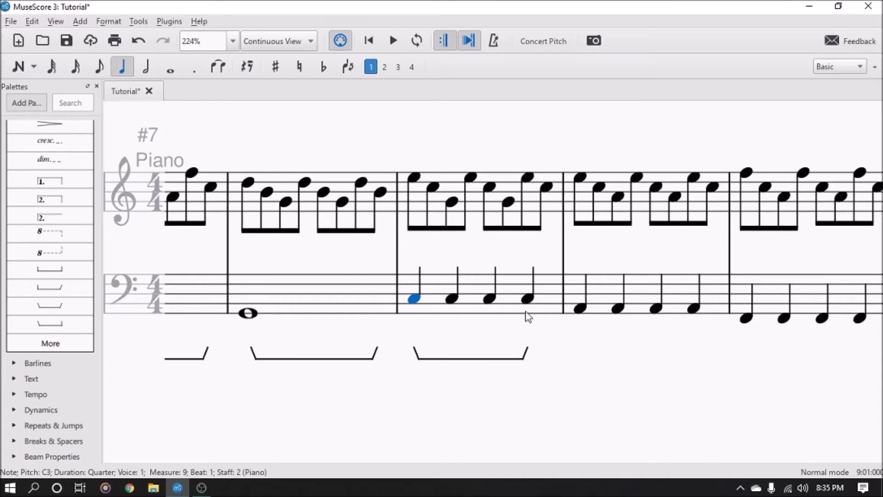
pyautogui.press('Right')
pyautogui.press('Right')
pyautogui.press('Right')
pyautogui.press('Right')
pyautogui.click(48, 305)
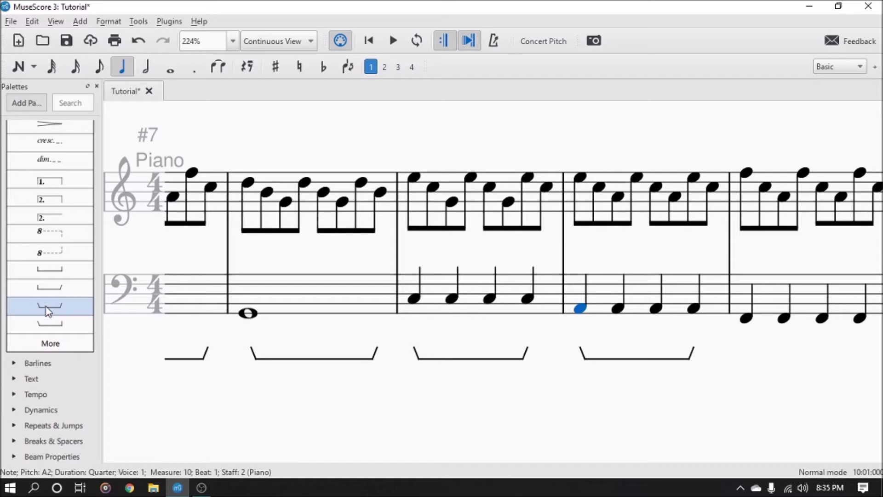
pyautogui.press('Right')
pyautogui.press('Right')
pyautogui.press('Right')
pyautogui.press('Right')
pyautogui.click(47, 306)
pyautogui.press('Right')
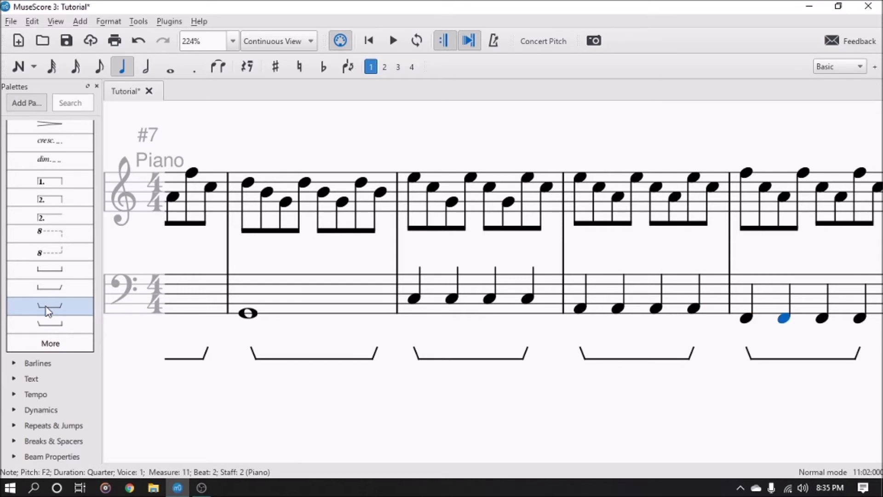
# Step: Continue adding pedal lines under bass measures 13 through 16
pyautogui.press('Right')
pyautogui.press('Right')
pyautogui.press('Right')
pyautogui.click(48, 306)
pyautogui.press('Right')
pyautogui.press('Right')
pyautogui.press('Right')
pyautogui.press('Right')
pyautogui.click(48, 306)
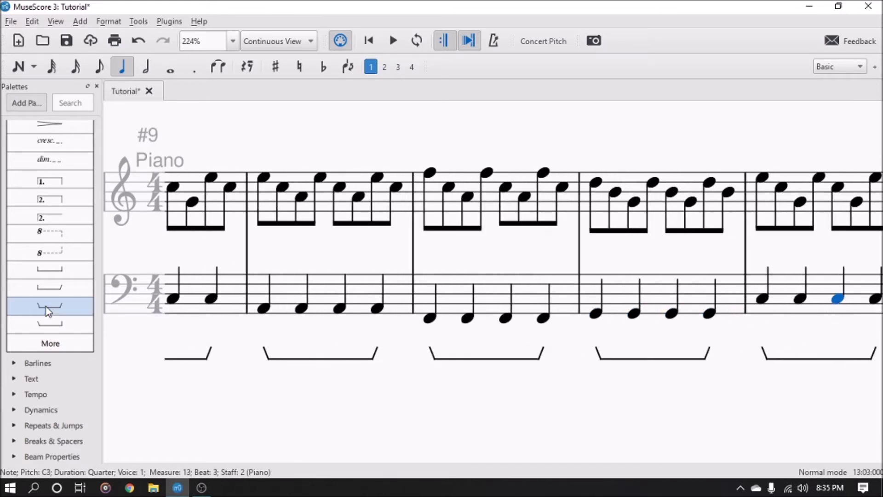
pyautogui.press('Right')
pyautogui.press('Right')
pyautogui.press('Right')
pyautogui.press('Right')
pyautogui.click(48, 306)
pyautogui.press('Right')
pyautogui.press('Right')
pyautogui.press('Right')
pyautogui.press('Right')
pyautogui.click(48, 307)
pyautogui.press('Right')
pyautogui.press('Right')
pyautogui.press('Right')
pyautogui.press('Right')
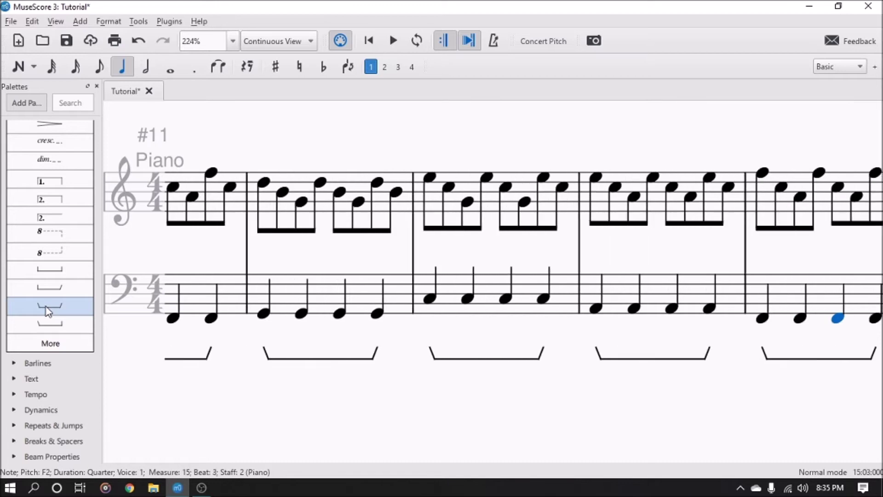
pyautogui.click(47, 306)
pyautogui.press('Right')
pyautogui.press('Right')
pyautogui.press('Right')
pyautogui.press('Right')
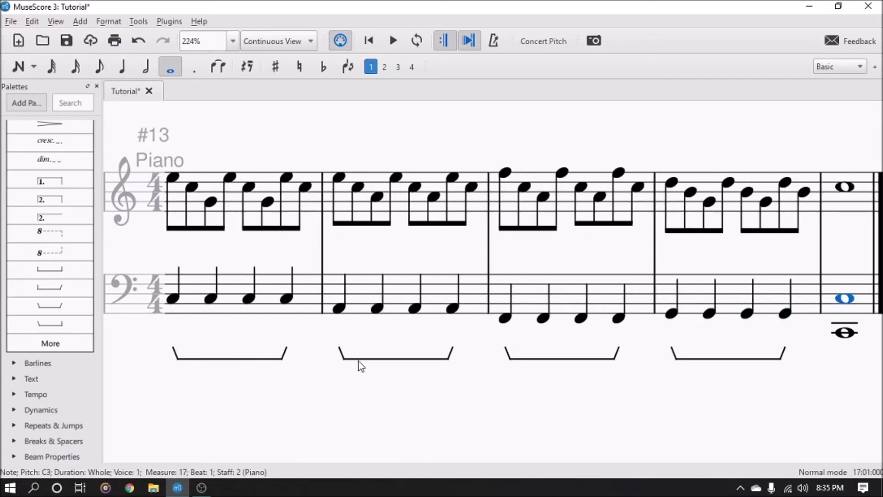
pyautogui.moveTo(359, 363); pyautogui.dragTo(699, 404)
# Step: Delete the pedal lines under bass measures 9, 10, 11 and 12
pyautogui.scroll(10, 699, 404)
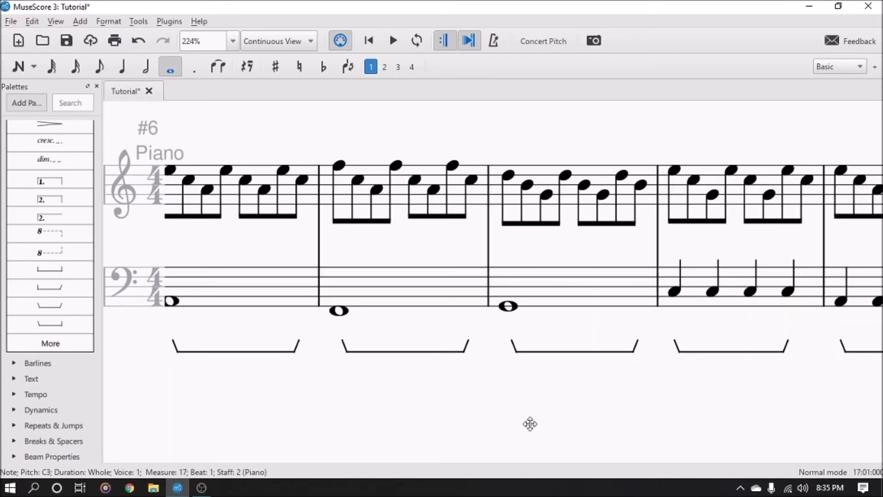
pyautogui.moveTo(557, 406); pyautogui.dragTo(236, 396)
pyautogui.click(352, 332)
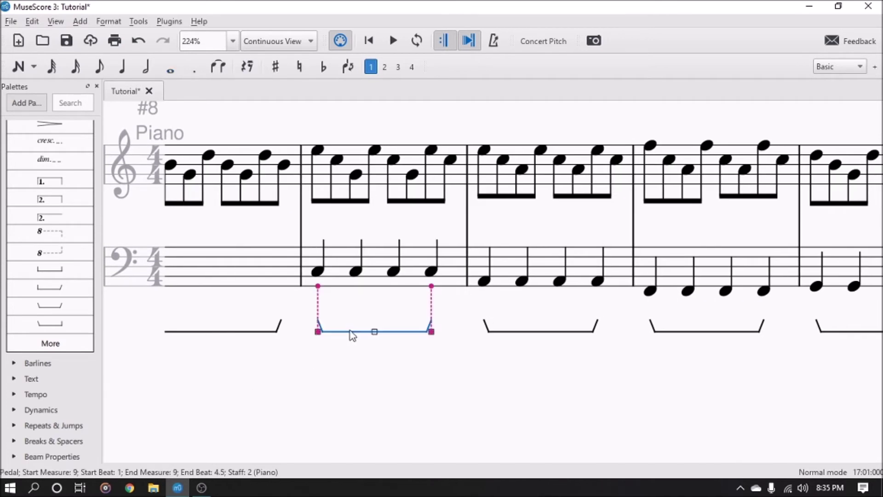
pyautogui.press('Delete')
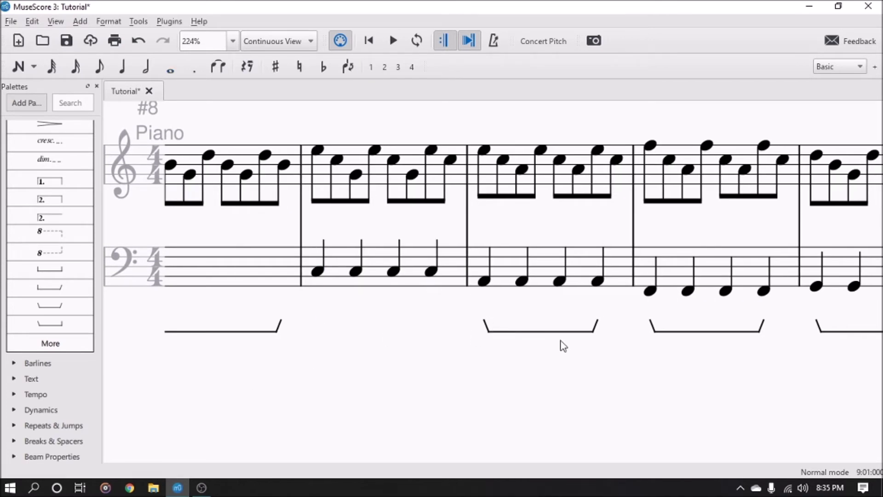
pyautogui.click(561, 344)
pyautogui.press('Delete')
pyautogui.scroll(-3, 552, 391)
pyautogui.click(518, 344)
pyautogui.press('Delete')
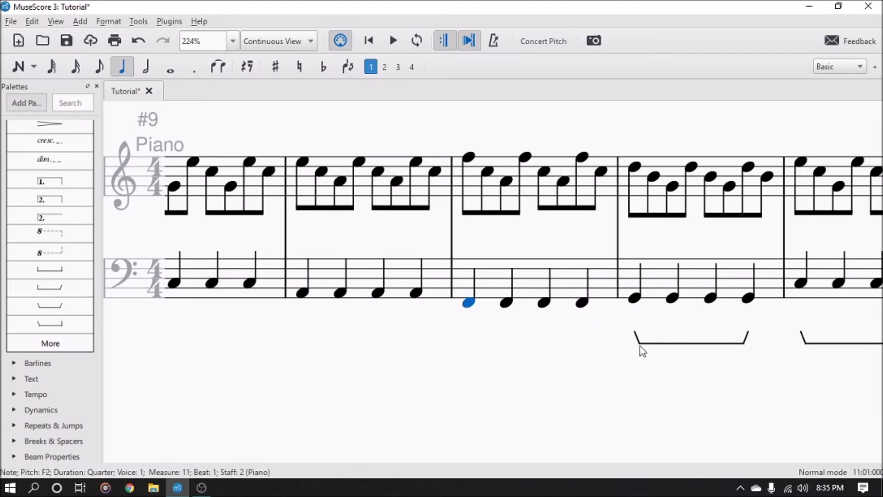
pyautogui.click(639, 344)
pyautogui.press('Delete')
# Step: Play the score back starting from the first note of measure 9
pyautogui.scroll(5, 625, 390)
pyautogui.hscroll(2, 247, 256)
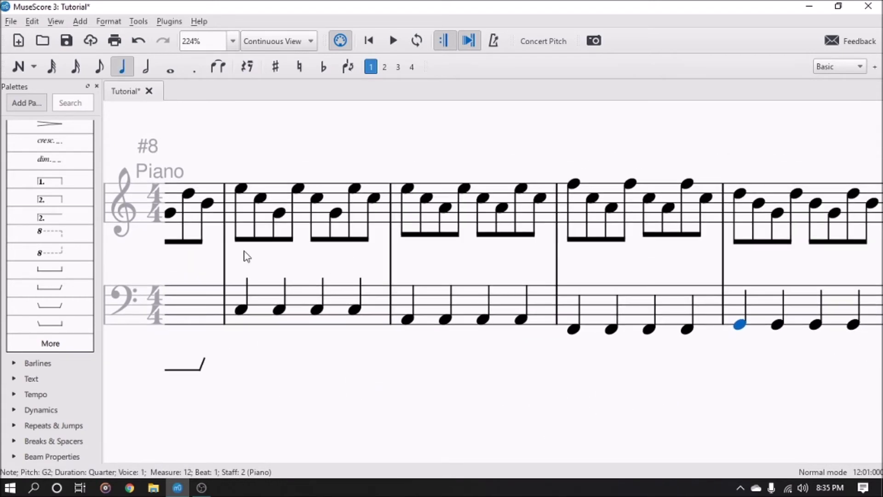
pyautogui.hscroll(5, 264, 394)
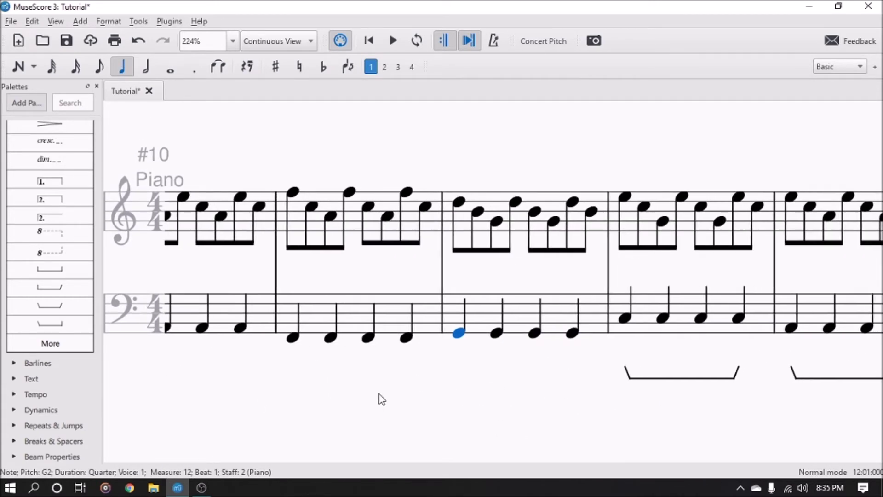
pyautogui.hscroll(-5, 381, 399)
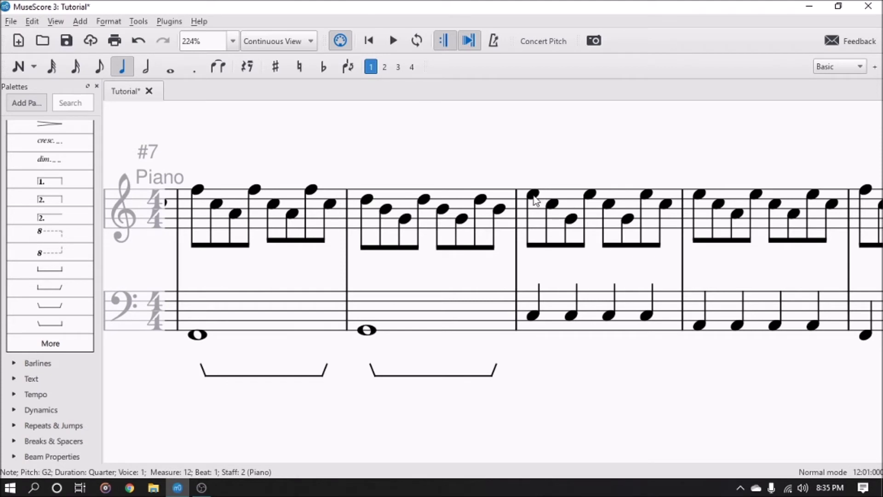
pyautogui.click(533, 195)
pyautogui.press('space')
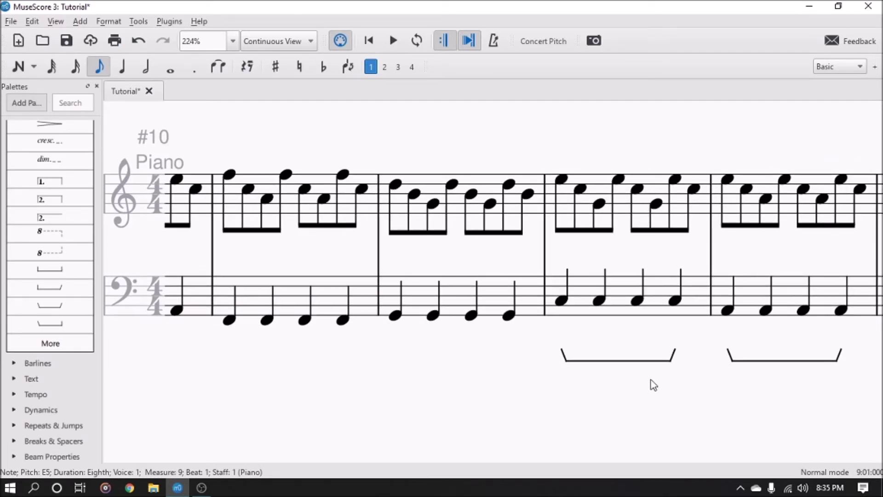
# Step: Scroll to measure 9 and play the score from its first bass note
pyautogui.moveTo(498, 419); pyautogui.dragTo(535, 416)
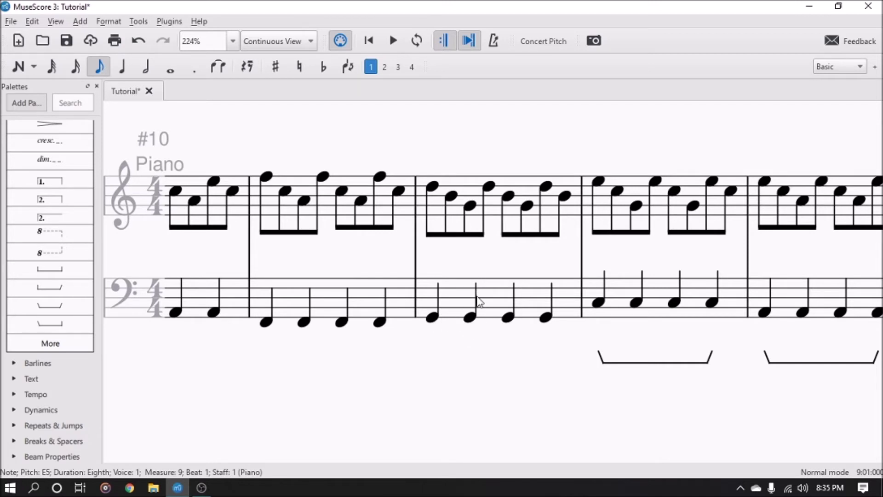
pyautogui.scroll(8, 561, 388)
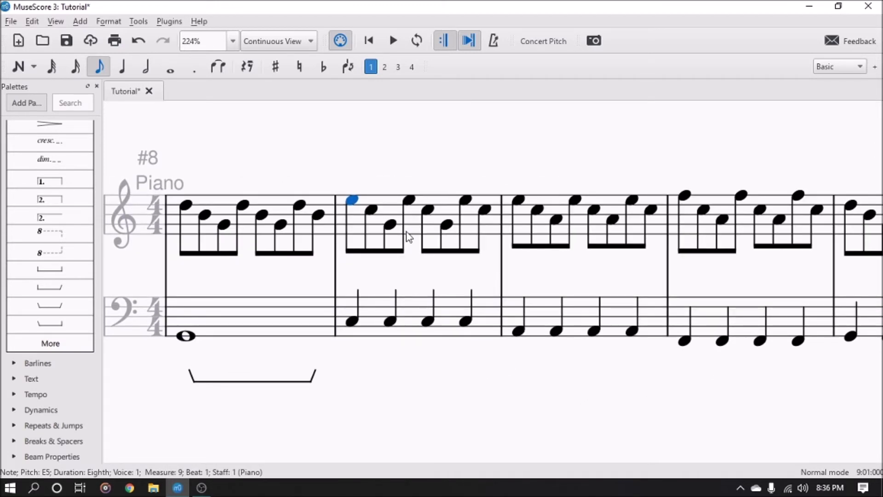
pyautogui.scroll(-2, 517, 388)
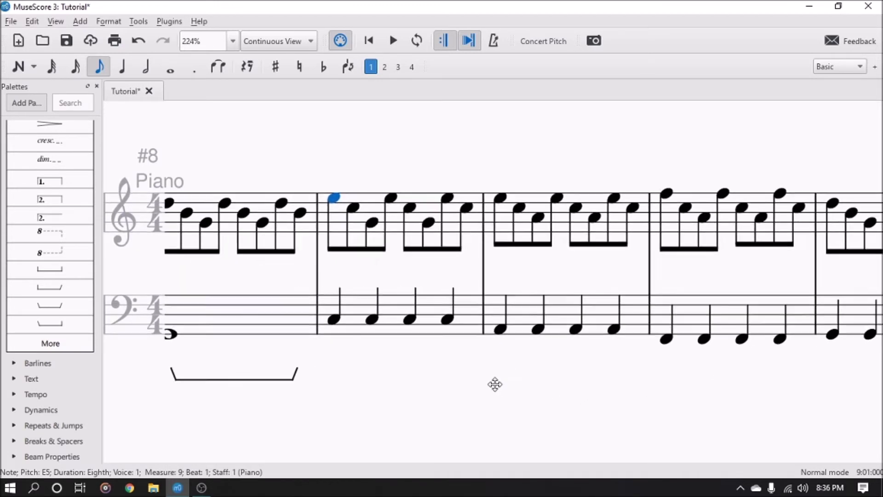
pyautogui.scroll(-3, 542, 401)
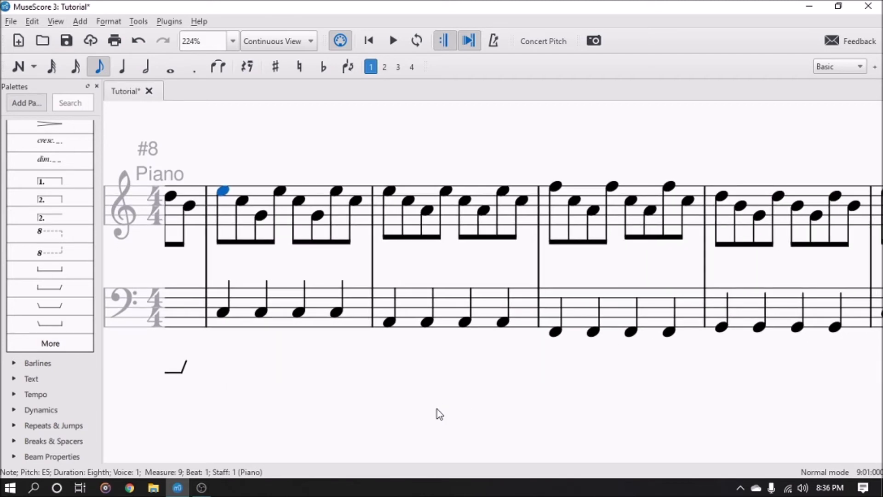
pyautogui.scroll(-3, 498, 422)
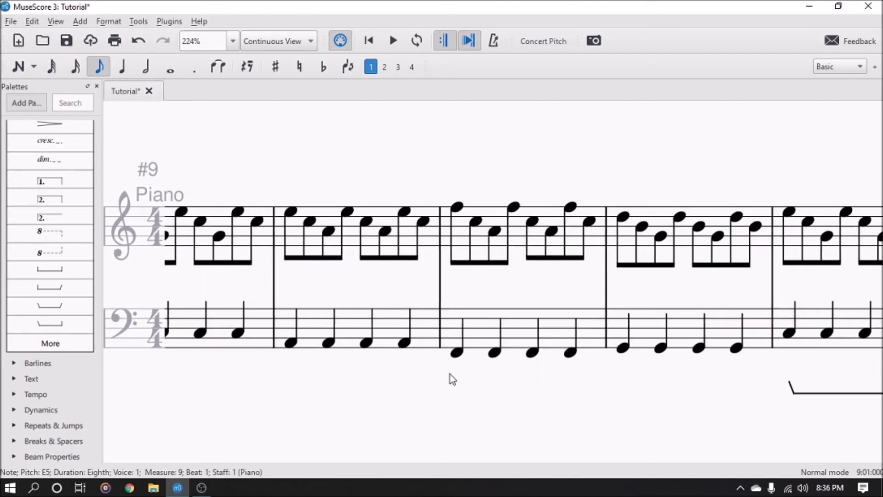
pyautogui.scroll(-5, 440, 424)
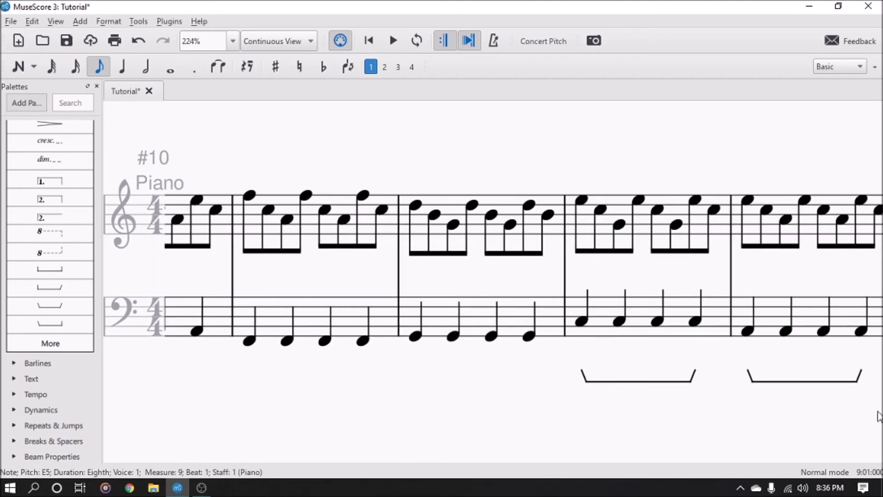
pyautogui.scroll(10, 414, 402)
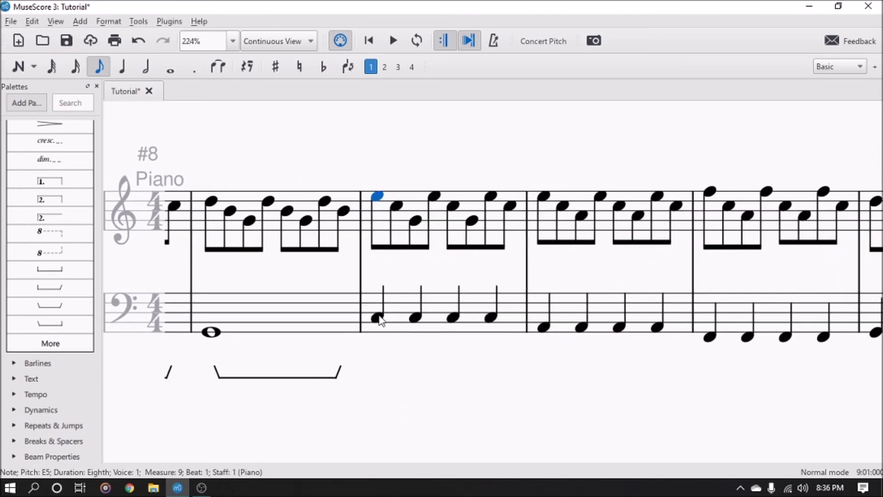
pyautogui.click(378, 315)
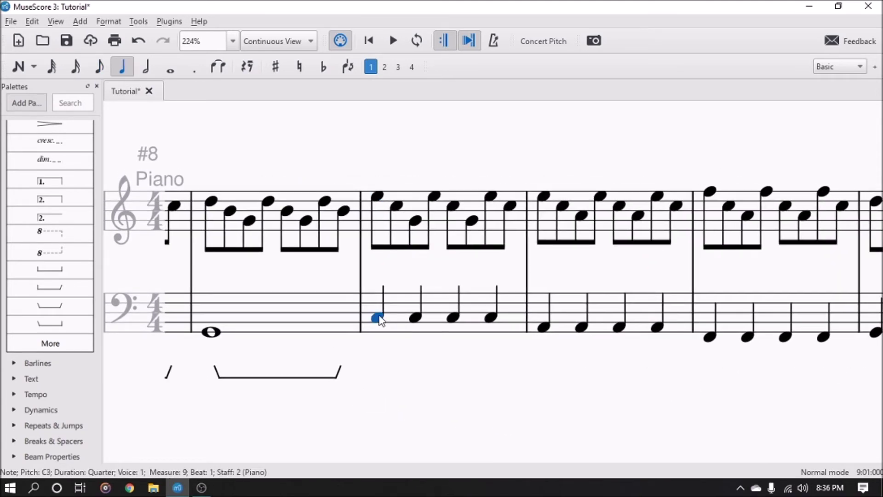
pyautogui.press('space')
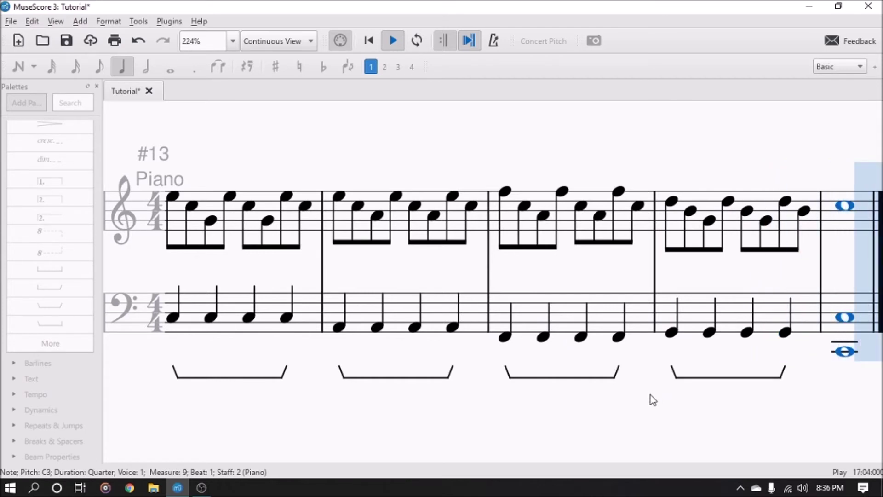
pyautogui.moveTo(501, 434); pyautogui.dragTo(470, 423)
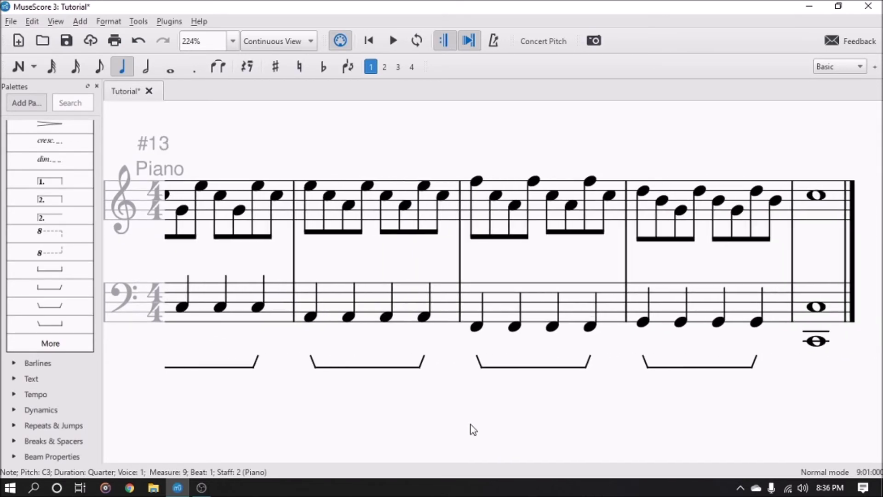
# Step: Delete the bass notes in measures 13–16
pyautogui.hscroll(-5, 440, 433)
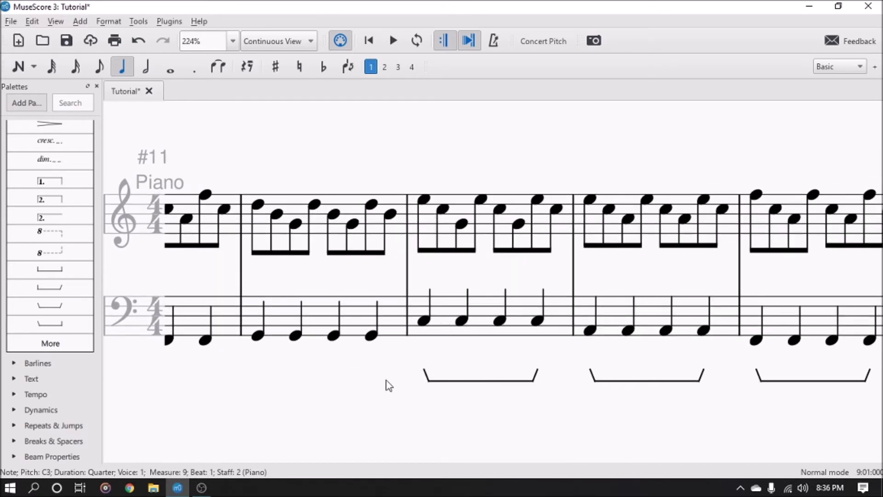
pyautogui.hscroll(-4, 389, 385)
pyautogui.scroll(-5, 500, 408)
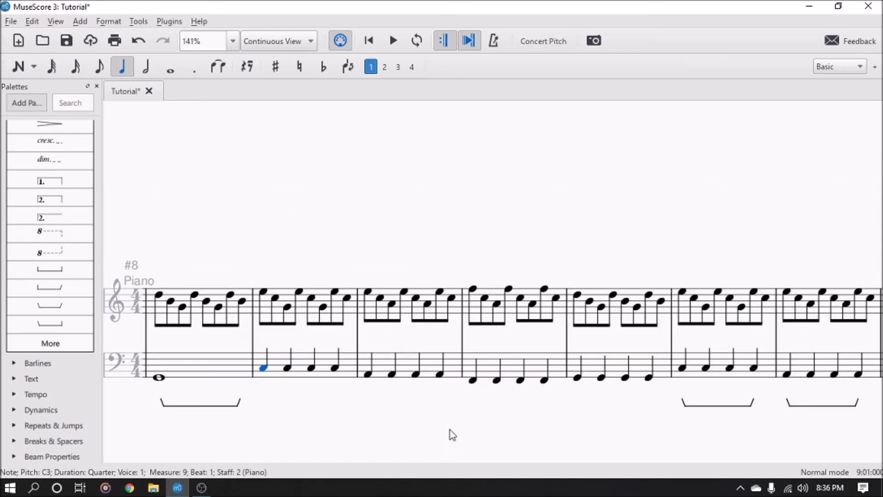
pyautogui.hscroll(-6, 451, 434)
pyautogui.hscroll(-6, 526, 402)
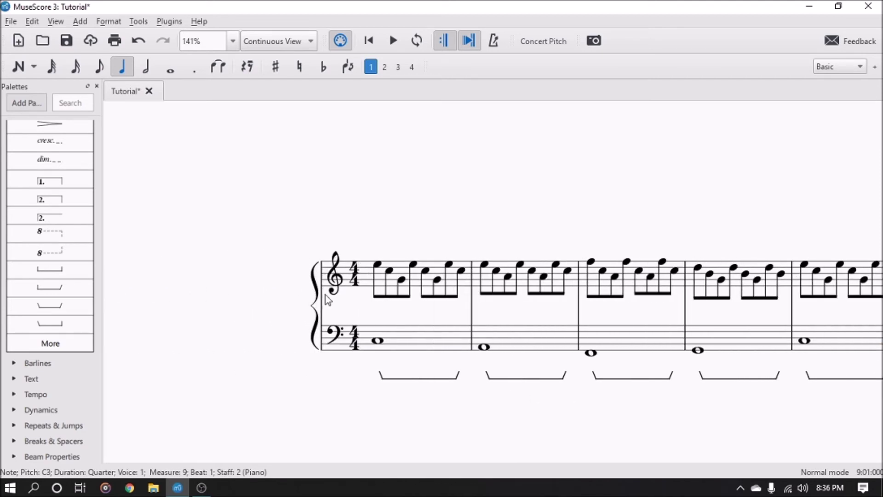
pyautogui.hscroll(10, 627, 391)
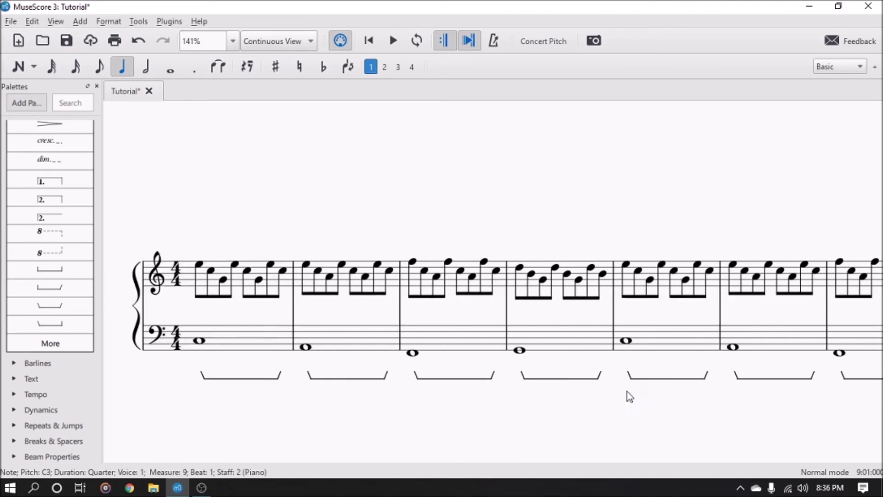
pyautogui.hscroll(2, 624, 398)
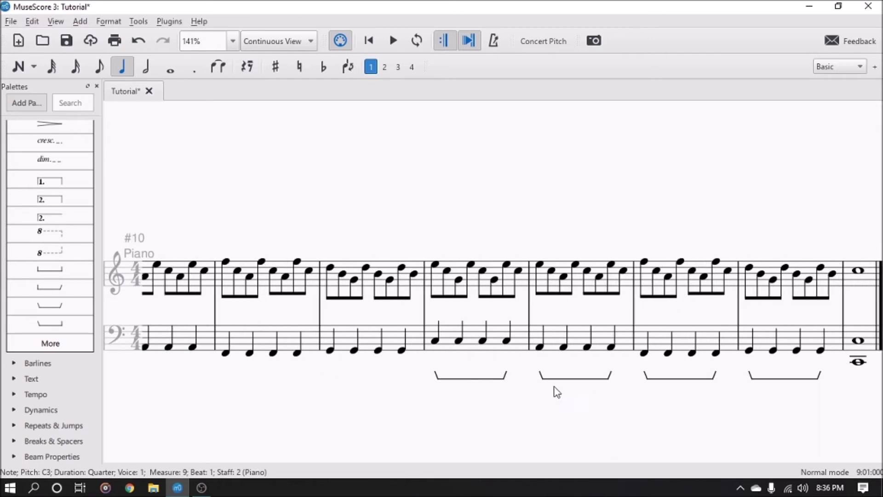
pyautogui.click(444, 337)
pyautogui.hscroll(4, 443, 337)
pyautogui.keyDown('shift'); pyautogui.click(603, 339); pyautogui.keyUp('shift')
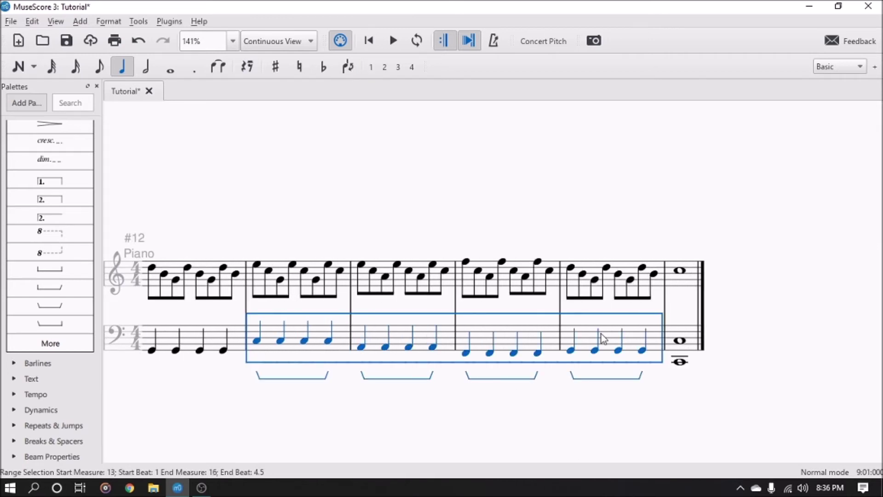
pyautogui.press('Delete')
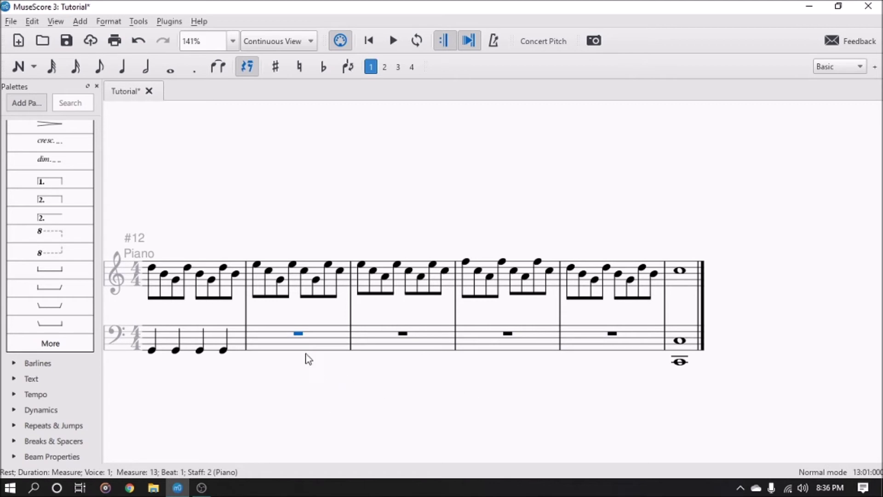
# Step: Add pedal lines under the emptied bass measures 13 through 16
pyautogui.click(294, 340)
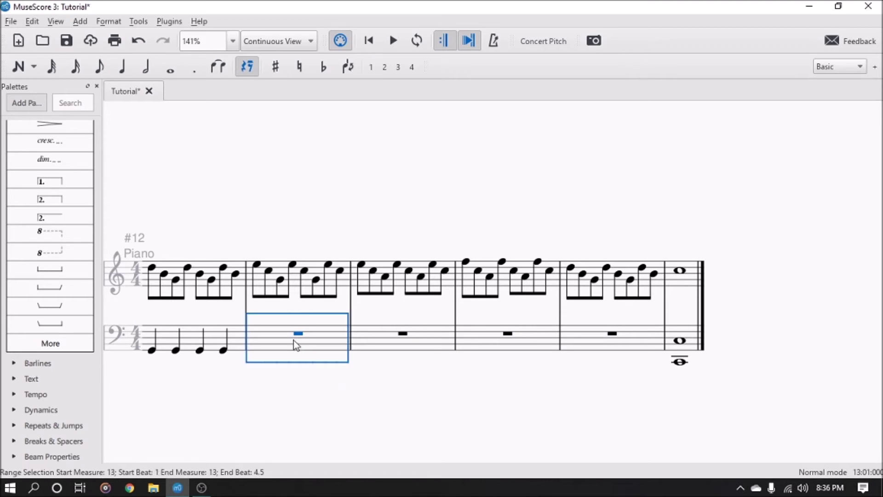
pyautogui.click(62, 302)
pyautogui.click(62, 302)
pyautogui.click(62, 302)
pyautogui.click(61, 302)
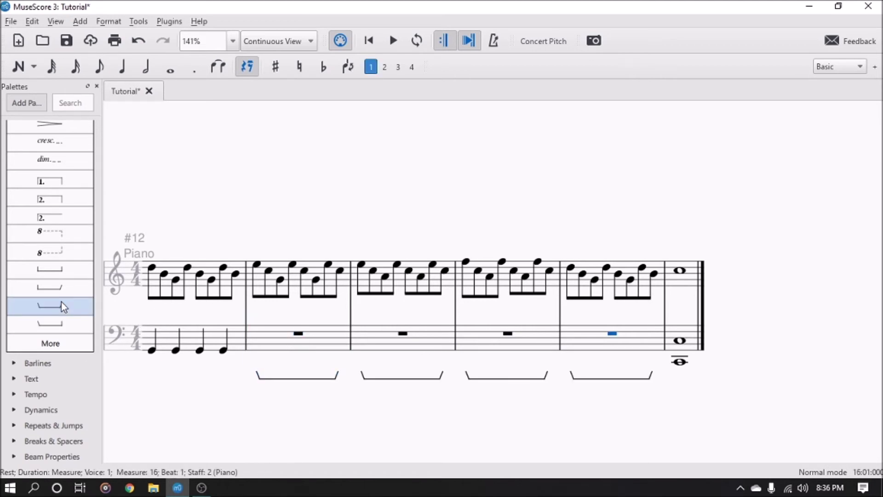
# Step: Delete the bass notes in measures 9–12
pyautogui.scroll(6, 369, 442)
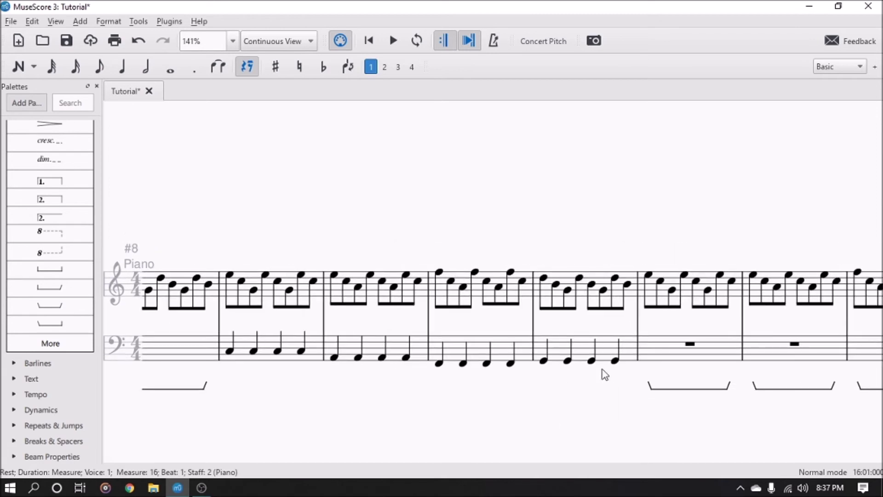
pyautogui.click(584, 348)
pyautogui.keyDown('shift'); pyautogui.click(272, 347); pyautogui.keyUp('shift')
pyautogui.press('Delete')
# Step: Play the score from measure 9, then paste the bass quarter notes back
pyautogui.click(229, 275)
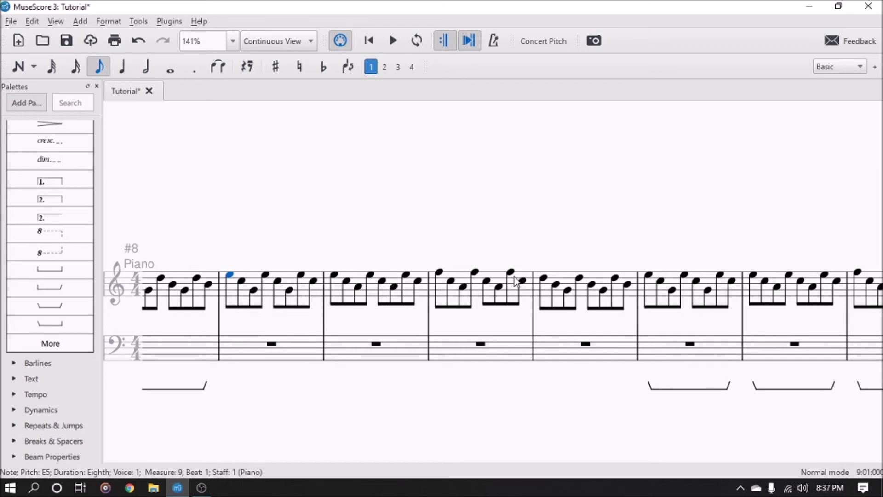
pyautogui.press('space')
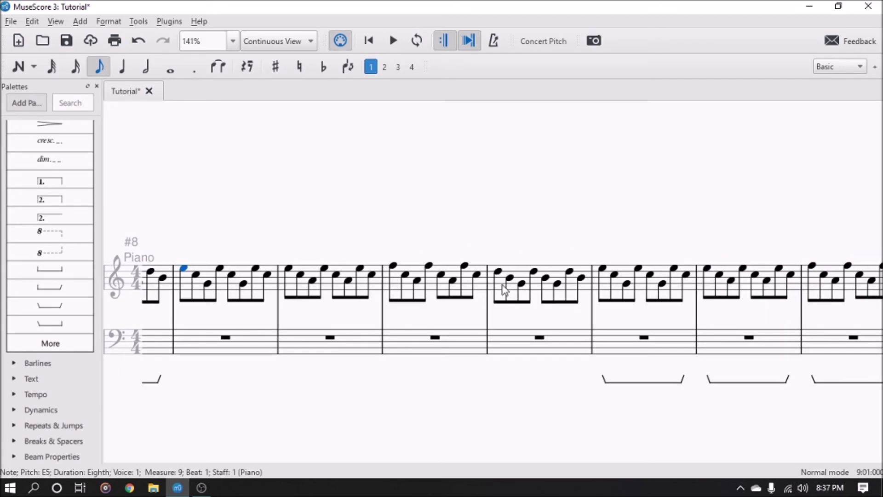
pyautogui.hotkey('ctrl', 'v')
pyautogui.hotkey('ctrl', 'v')
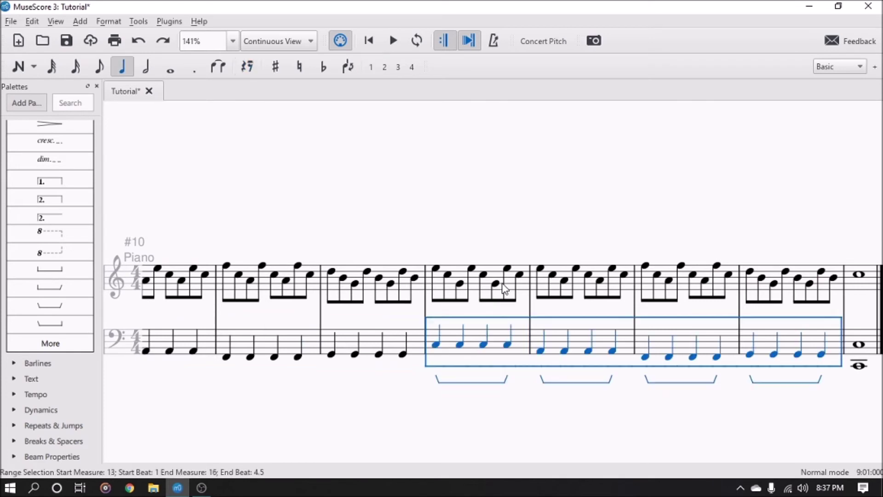
# Step: Clear the selection and review the restored bass quarter notes in measures 9–16
pyautogui.scroll(5, 478, 407)
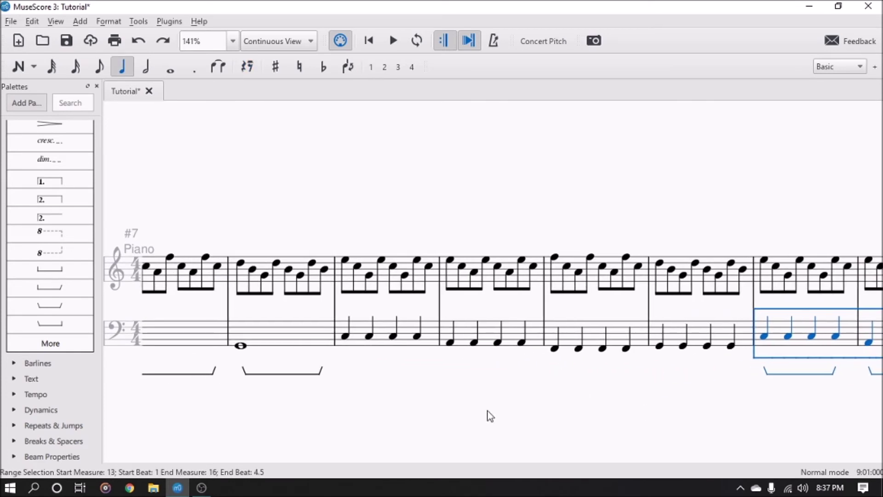
pyautogui.press('Escape')
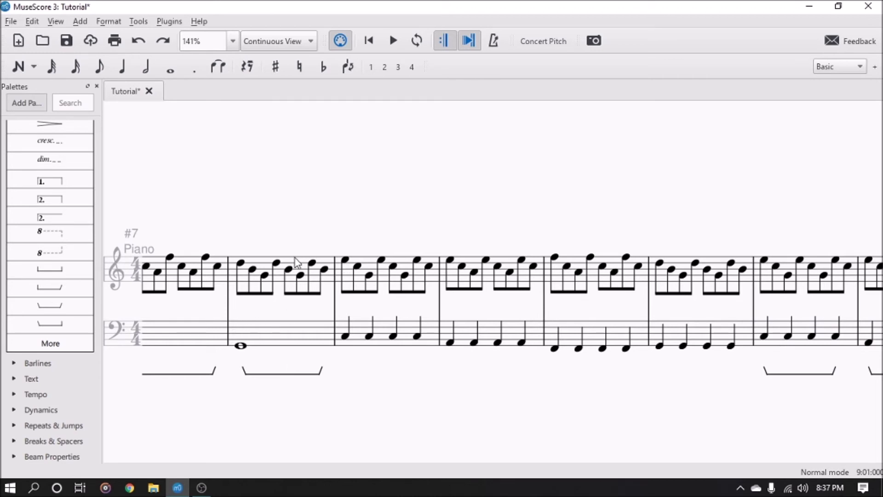
pyautogui.scroll(10, 345, 392)
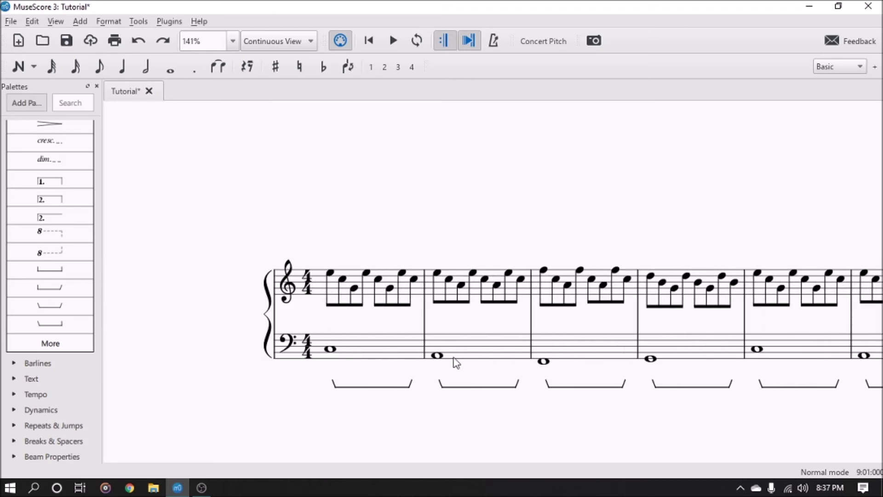
pyautogui.scroll(3, 455, 362)
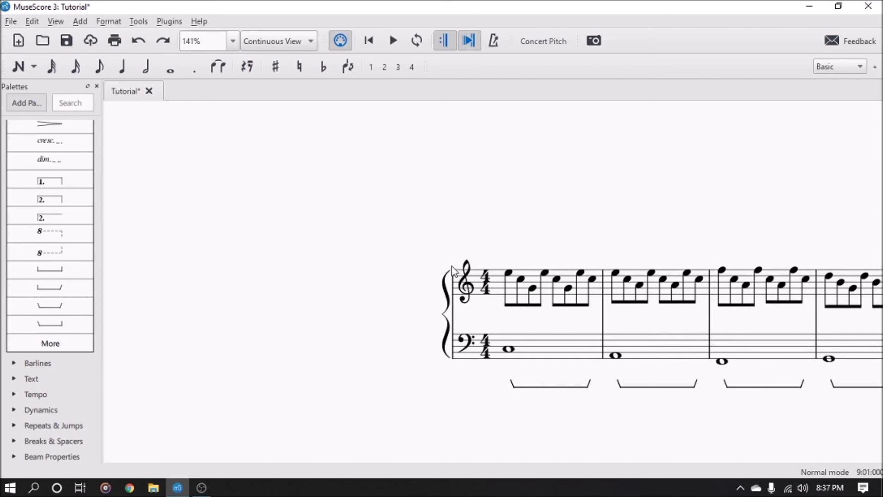
pyautogui.scroll(-4, 545, 368)
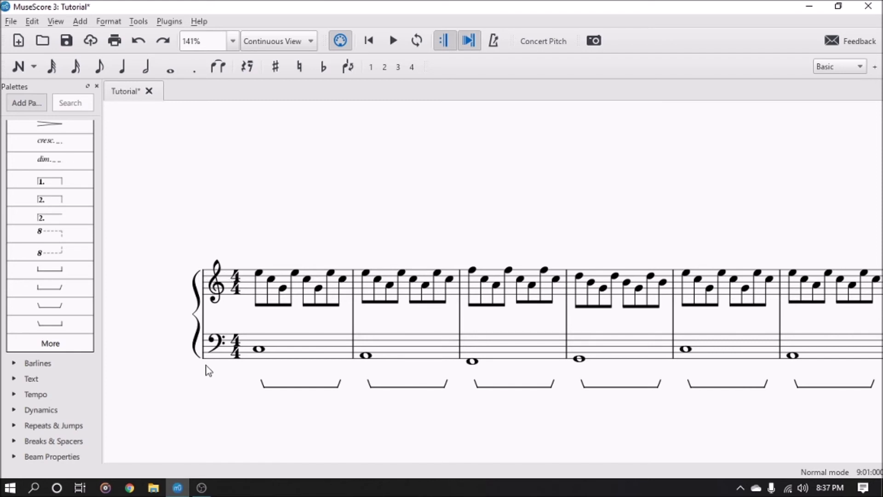
pyautogui.scroll(-10, 476, 388)
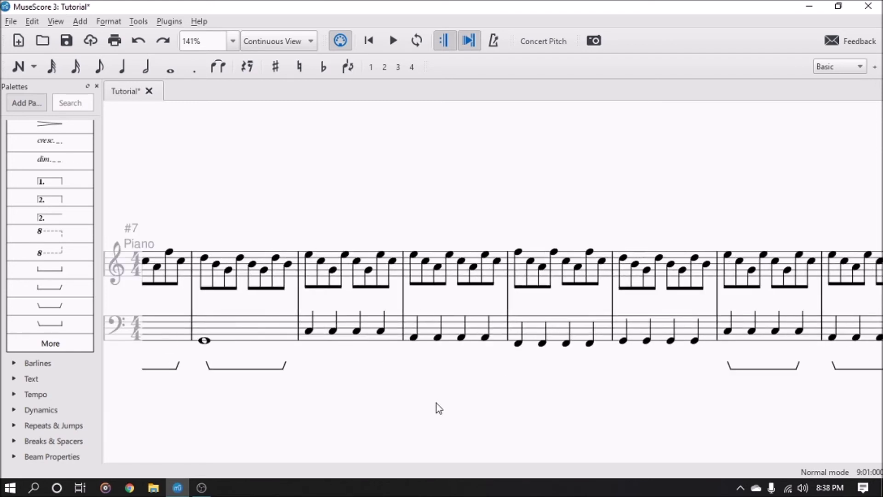
pyautogui.scroll(10, 440, 409)
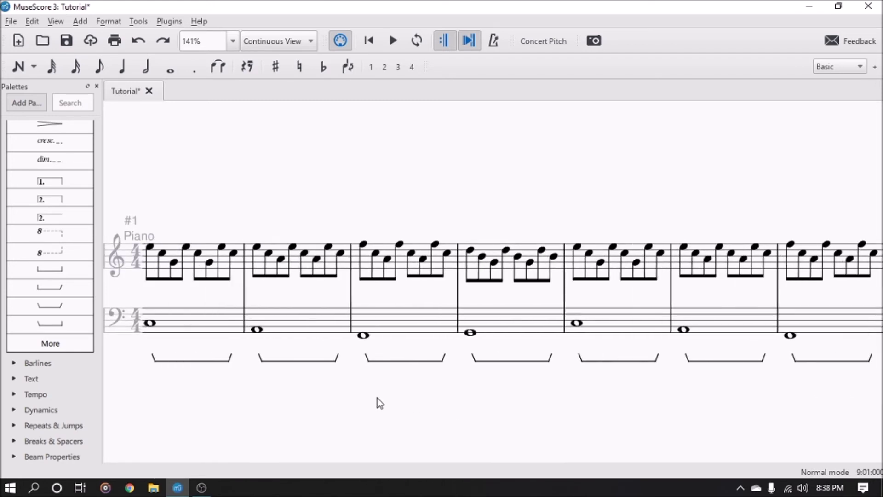
pyautogui.scroll(4, 380, 402)
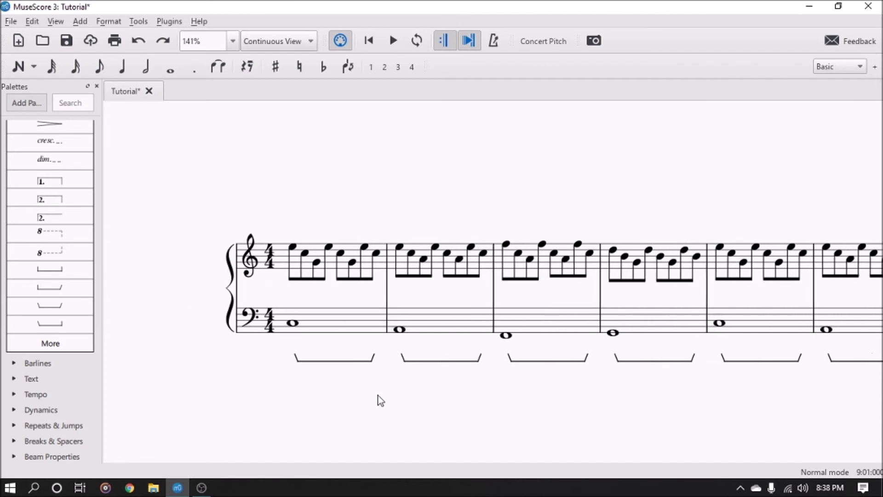
pyautogui.click(55, 21)
# Step: In the Piano part's Mixer, switch the sound to Vibraphone and play it back from the start
pyautogui.click(99, 129)
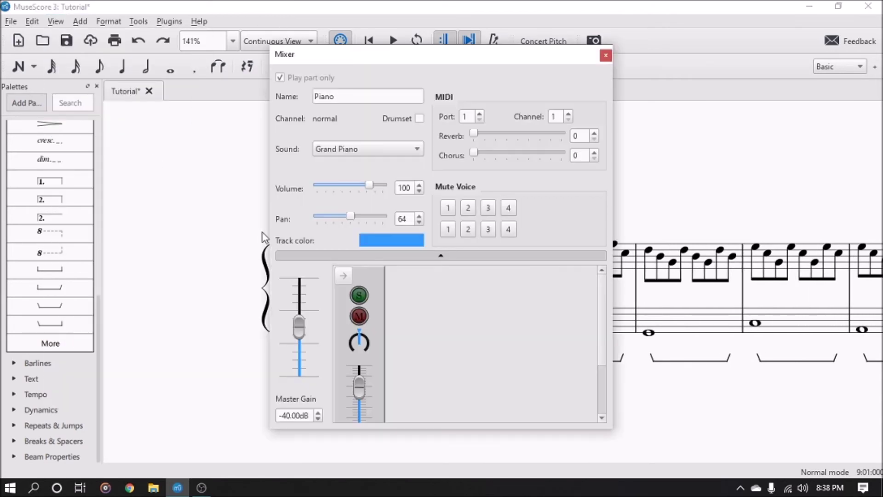
pyautogui.click(358, 150)
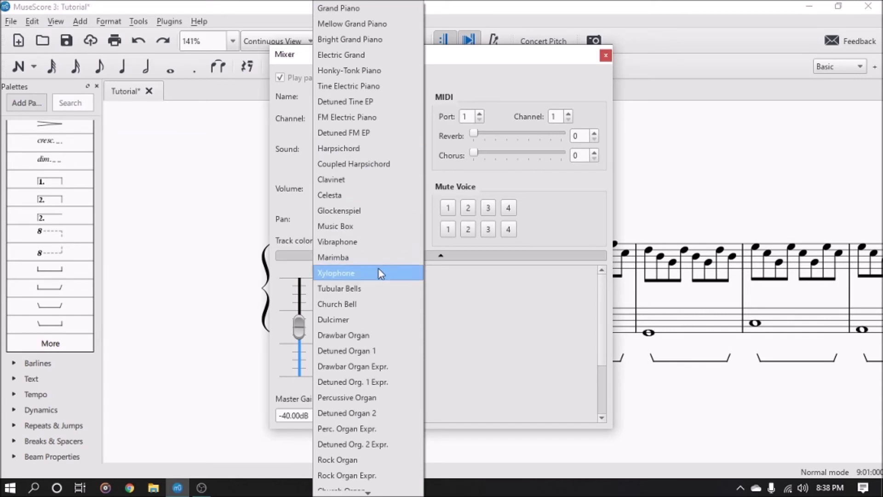
pyautogui.click(380, 241)
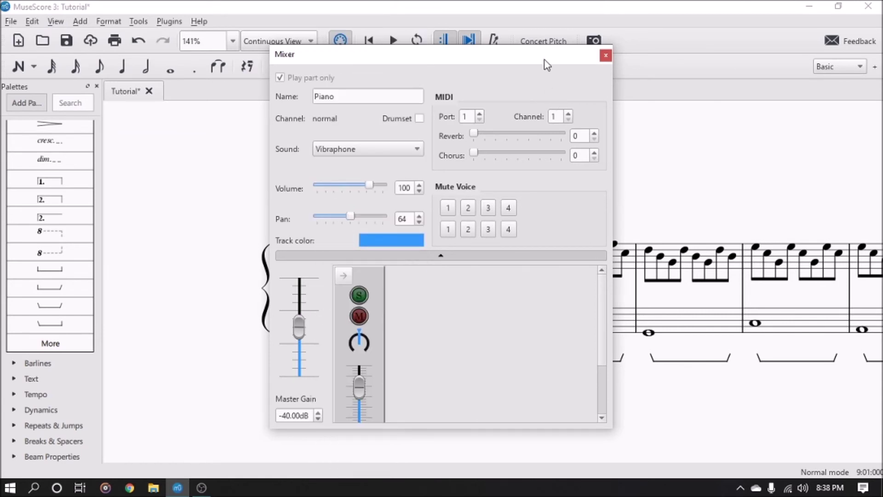
pyautogui.moveTo(544, 60); pyautogui.dragTo(334, 113)
pyautogui.click(484, 149)
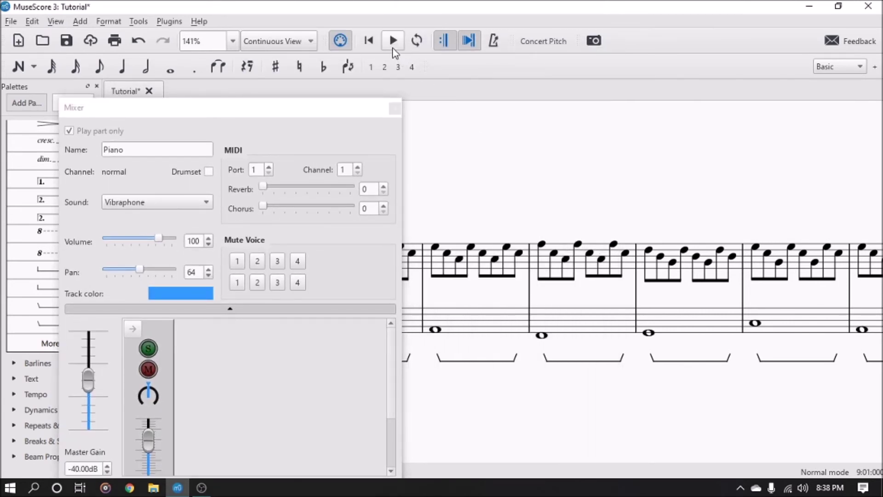
pyautogui.click(392, 42)
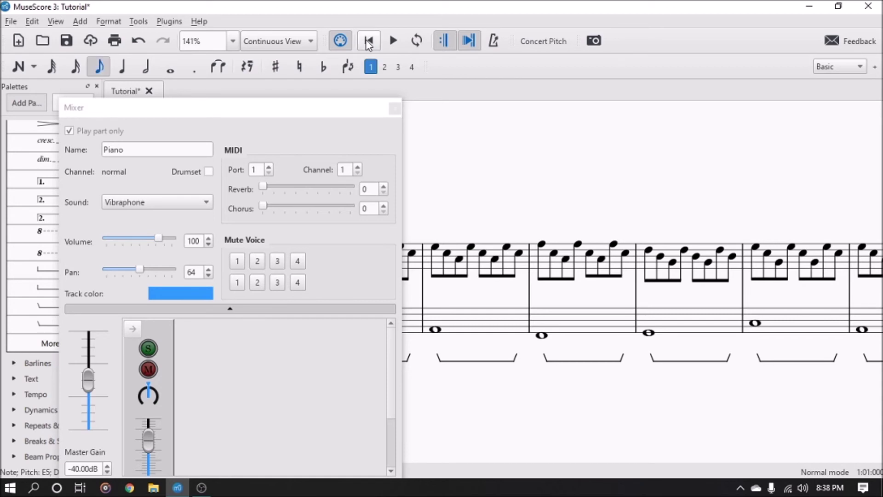
pyautogui.click(394, 41)
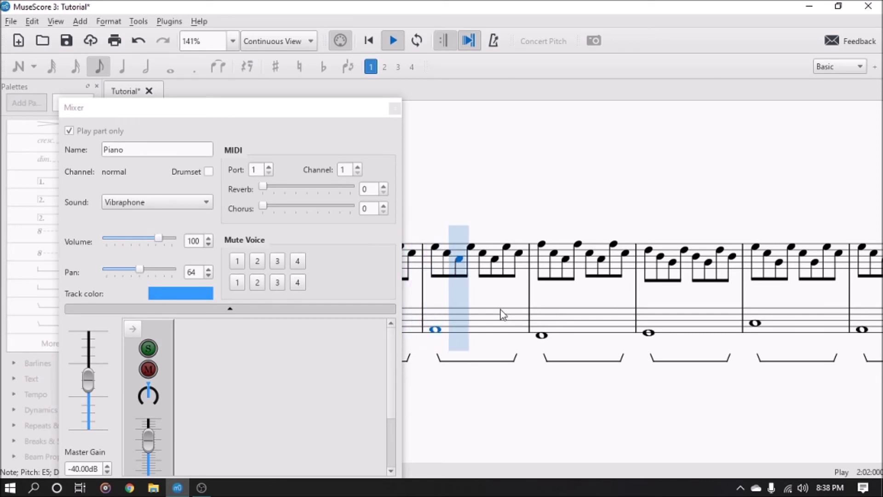
pyautogui.press('space')
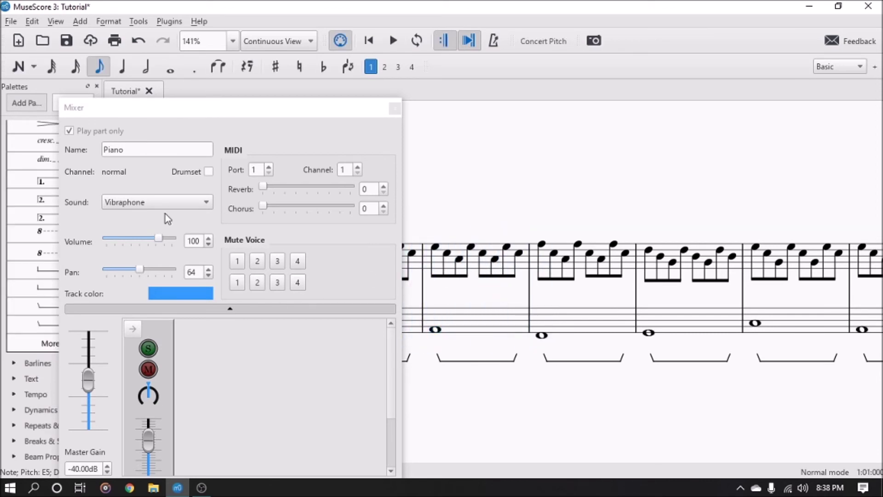
# Step: Change the Piano part's sound to Cello and play the score back
pyautogui.click(159, 201)
pyautogui.scroll(-18, 175, 251)
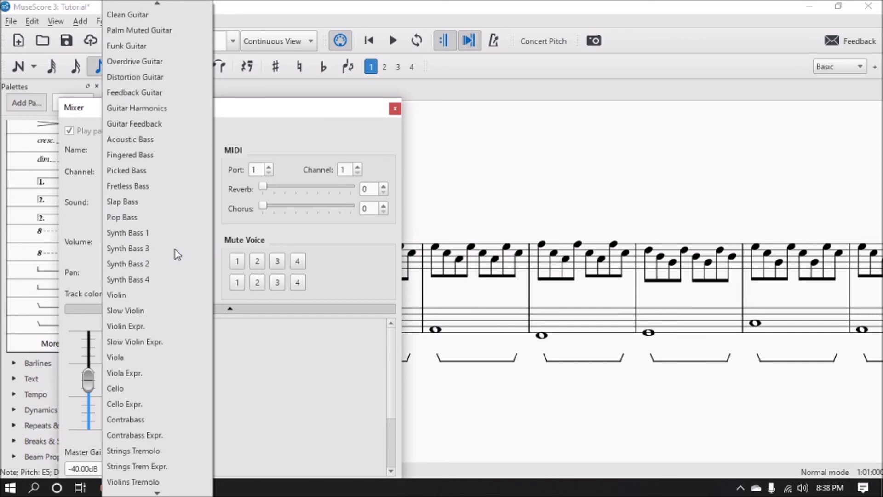
pyautogui.scroll(-1, 183, 271)
pyautogui.click(154, 254)
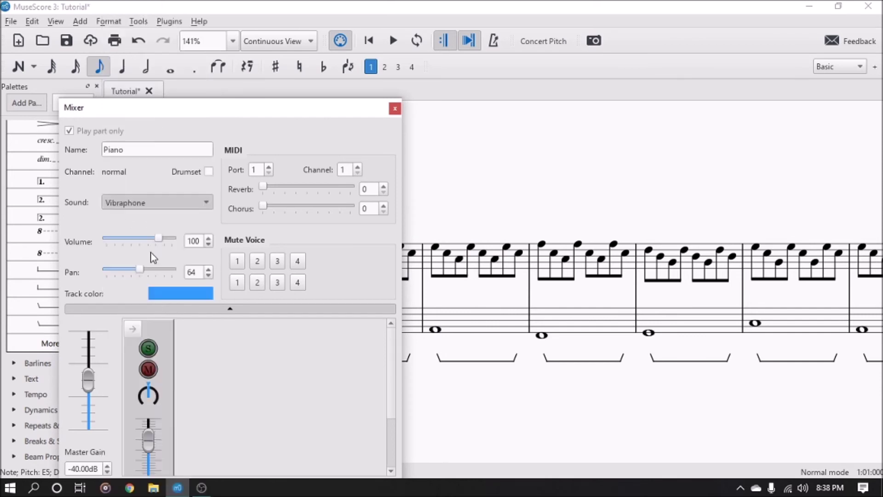
pyautogui.click(389, 42)
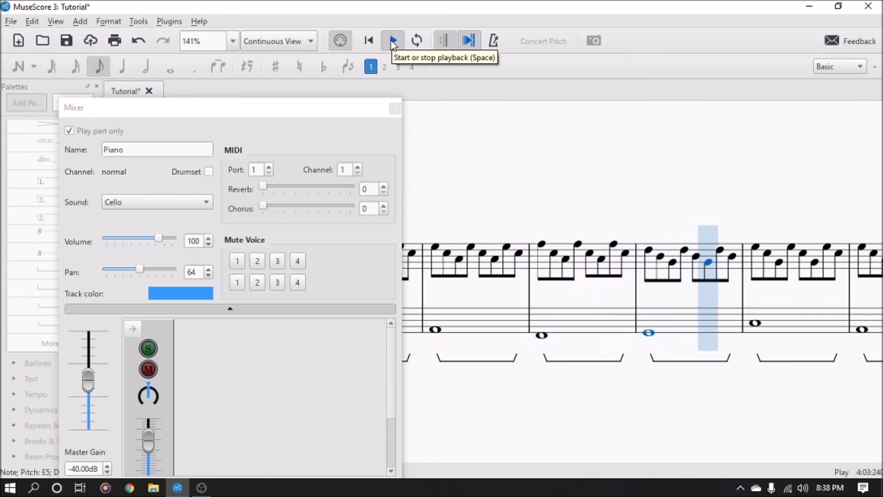
pyautogui.click(393, 41)
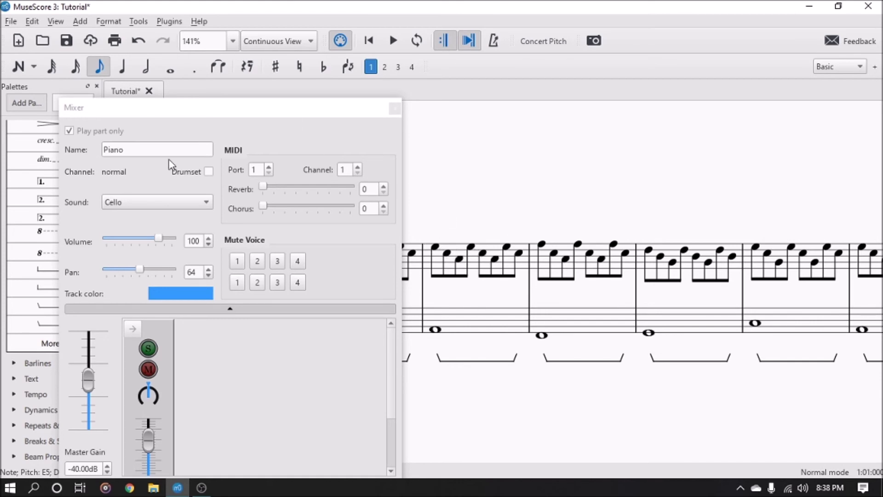
# Step: Restore the Grand Piano sound, close the Mixer, and return to the score's start
pyautogui.click(173, 202)
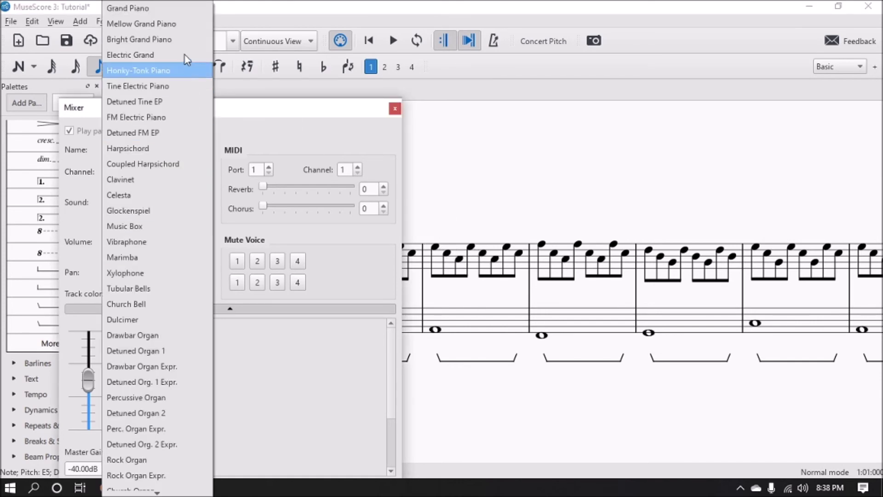
pyautogui.click(164, 10)
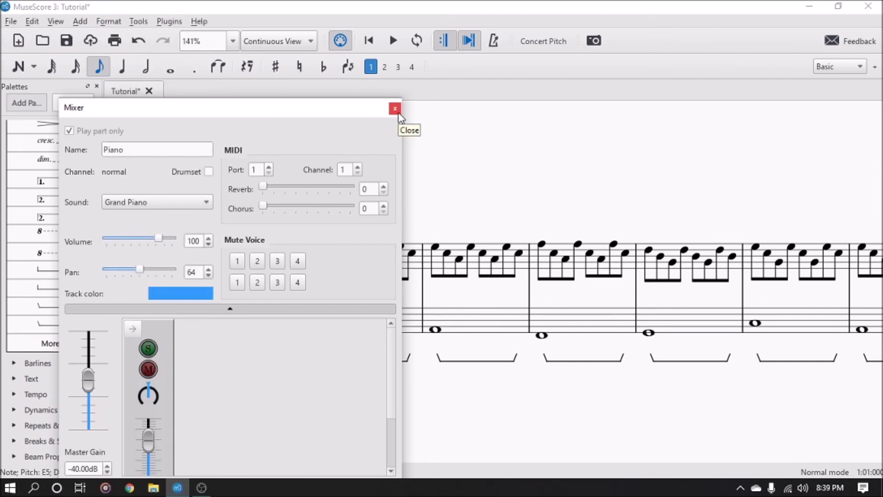
pyautogui.click(394, 109)
pyautogui.moveTo(403, 148); pyautogui.dragTo(368, 209)
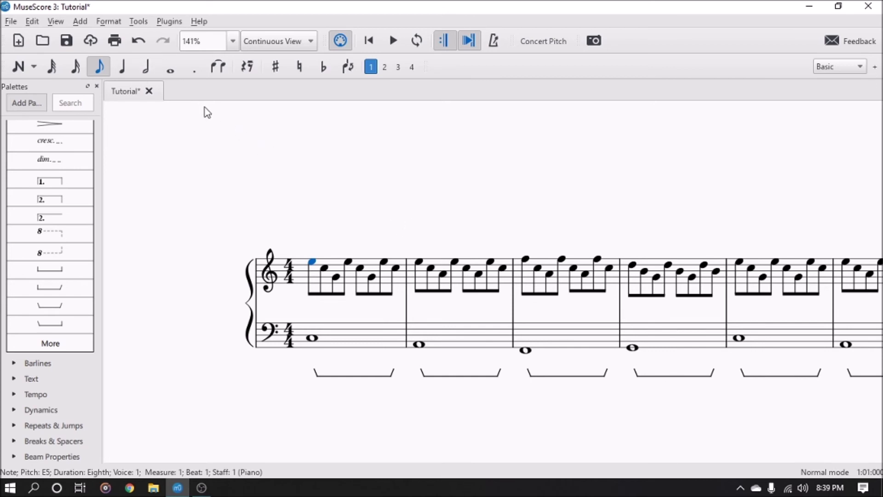
# Step: Save the Tutorial score and scroll through the continuous view to check the measures
pyautogui.hotkey('ctrl', 's')
pyautogui.hscroll(15, 496, 209)
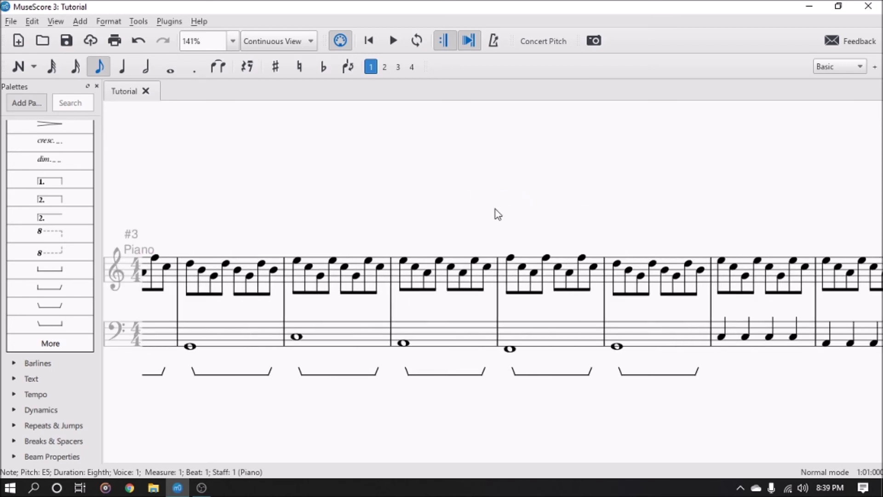
pyautogui.hscroll(8, 495, 209)
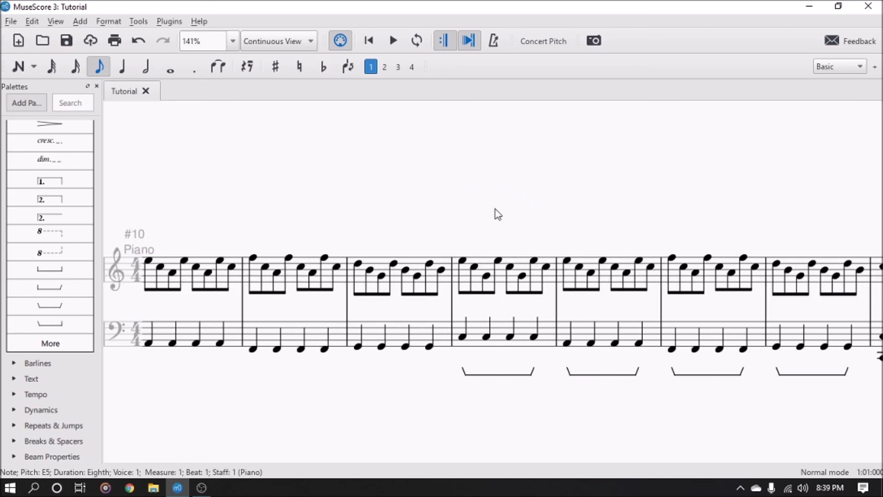
pyautogui.hscroll(1, 495, 209)
pyautogui.hscroll(-5, 570, 313)
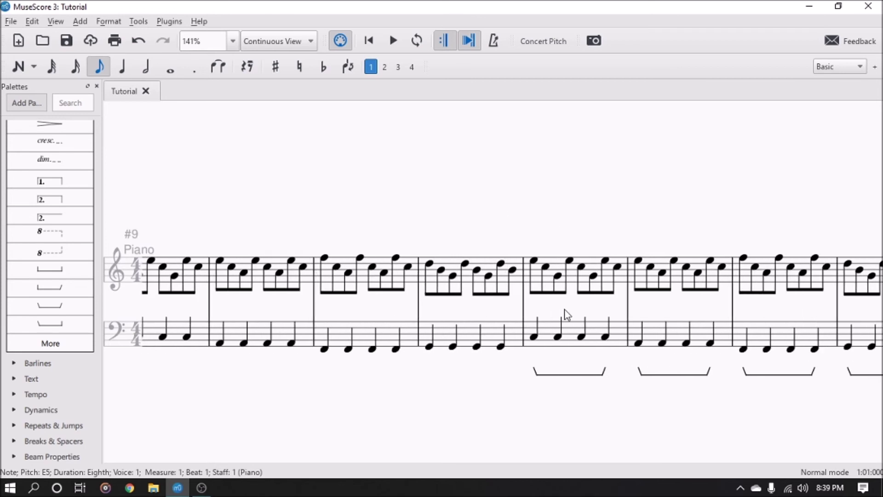
pyautogui.hscroll(-6, 567, 314)
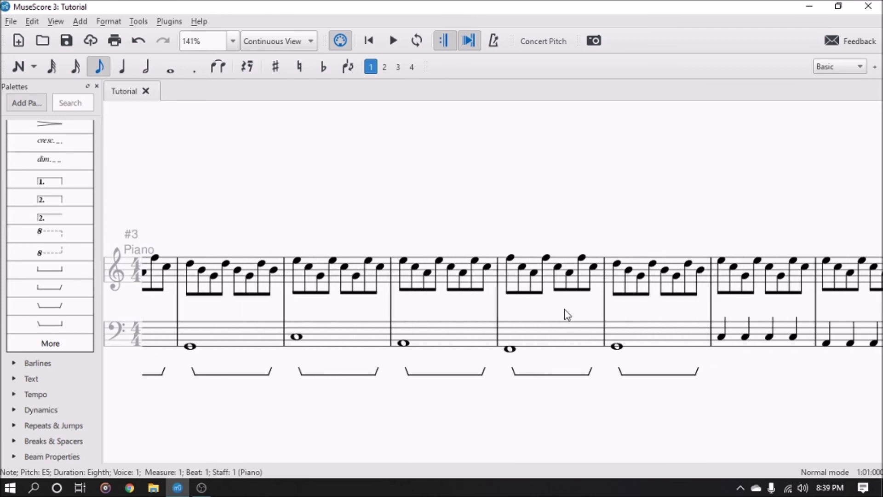
pyautogui.hscroll(-2, 566, 315)
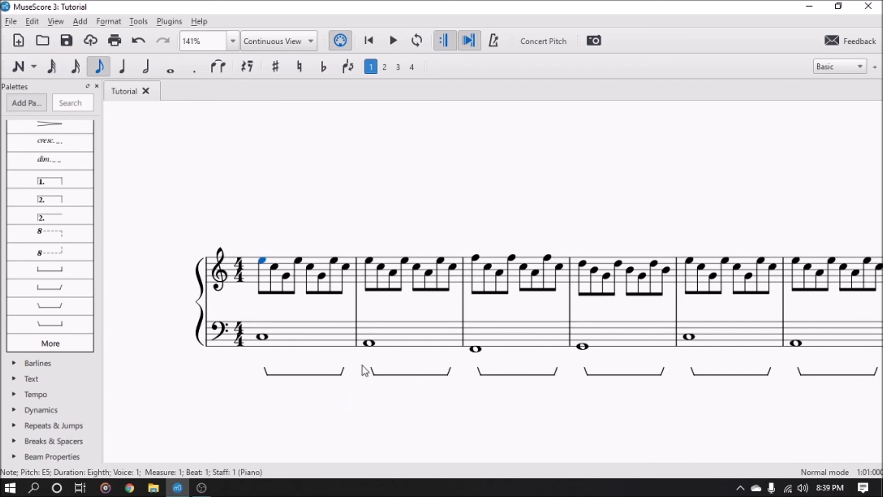
# Step: Attach a new staff text to measure 1's first treble note
pyautogui.hscroll(10, 594, 400)
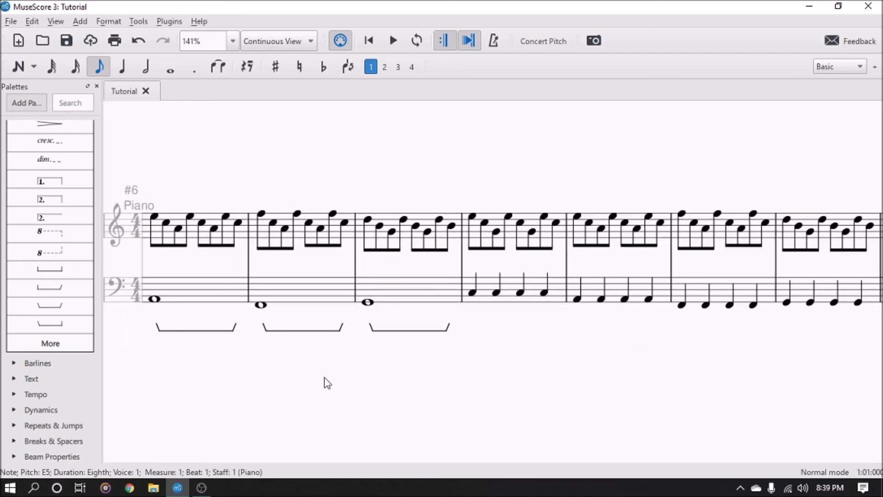
pyautogui.hscroll(-10, 442, 406)
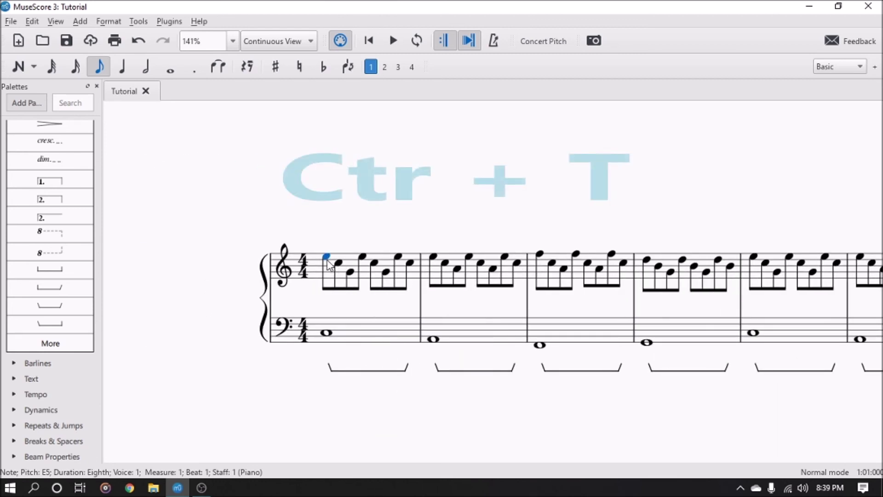
pyautogui.hotkey('ctrl', 't')
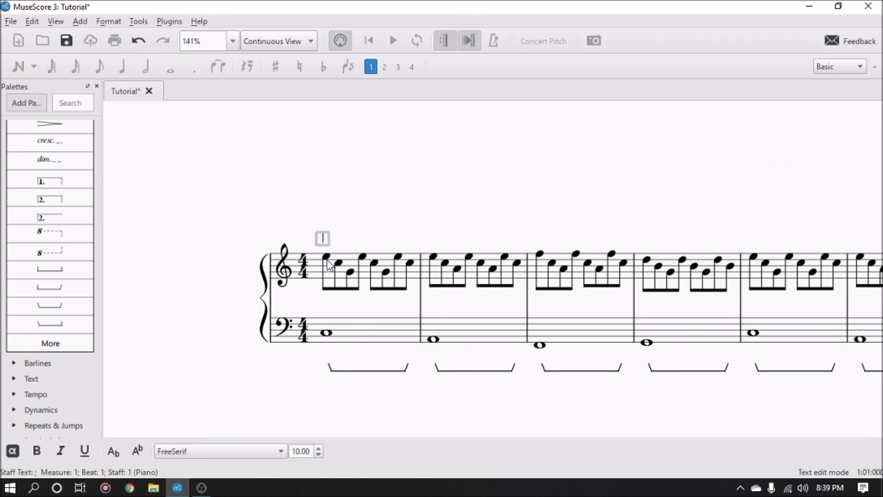
# Step: Enter 'pedal ad lib' as the staff text above measure 1
pyautogui.write('pedal ad lib')
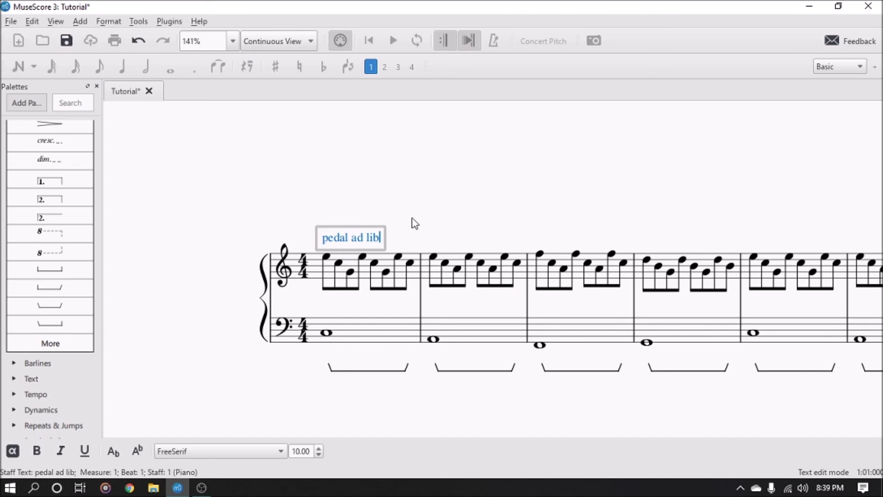
pyautogui.click(444, 213)
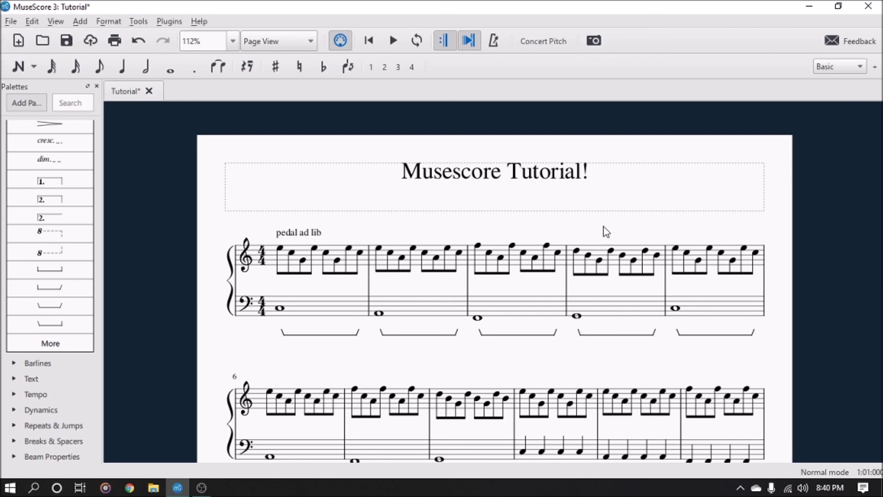
pyautogui.scroll(-3, 589, 232)
pyautogui.scroll(2, 589, 231)
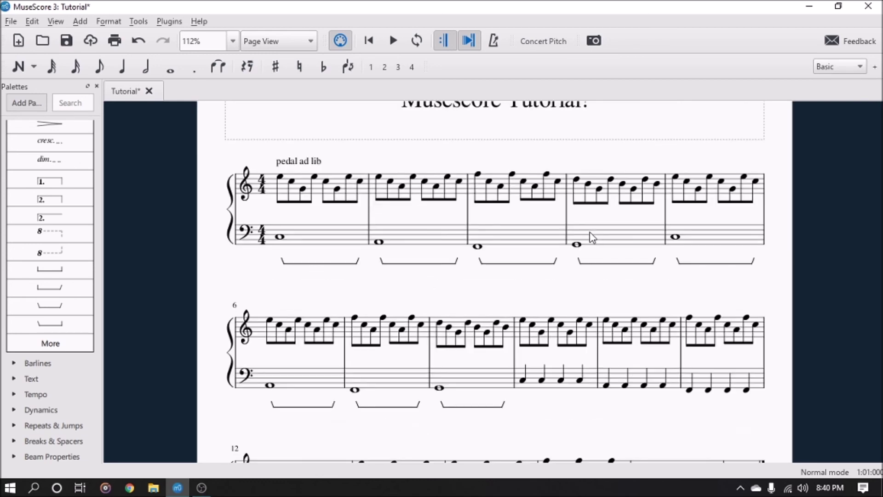
pyautogui.scroll(3, 591, 237)
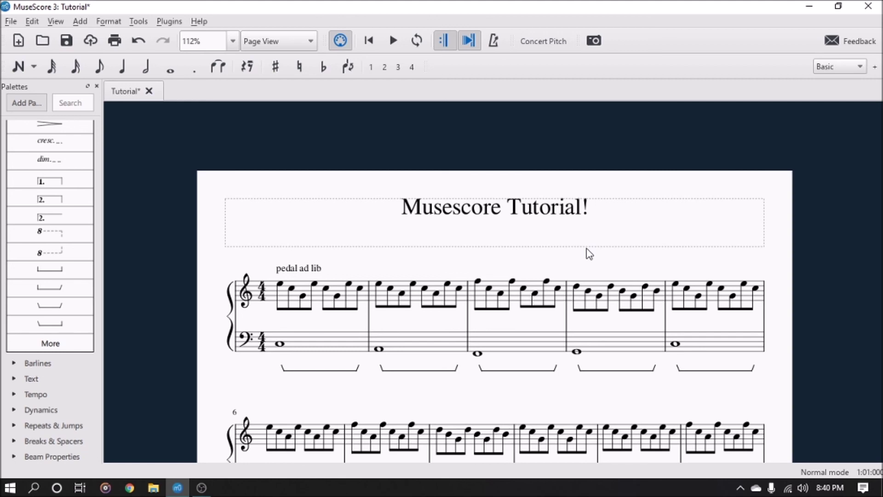
pyautogui.scroll(-3, 527, 326)
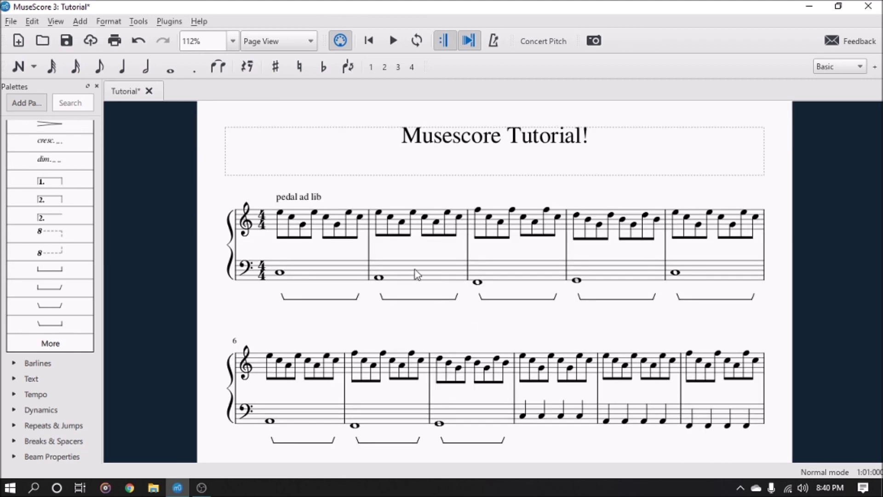
pyautogui.scroll(-3, 509, 325)
pyautogui.scroll(-3, 499, 359)
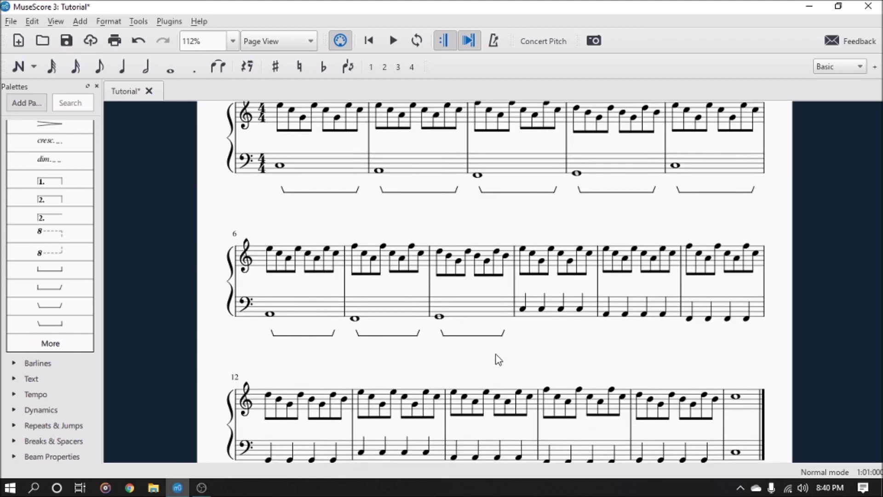
pyautogui.scroll(10, 485, 312)
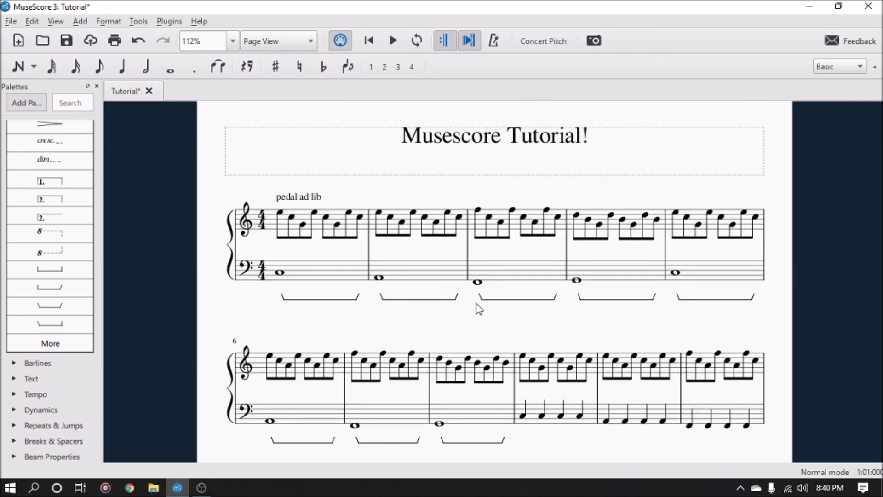
pyautogui.scroll(-2, 429, 267)
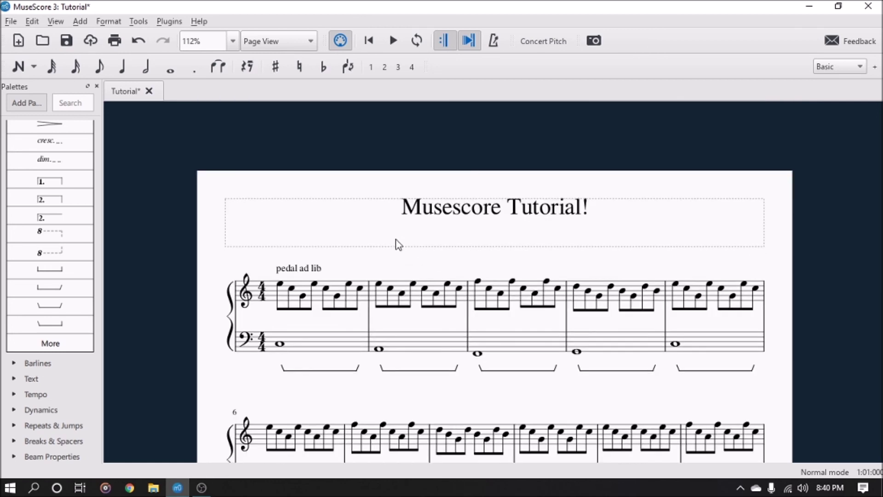